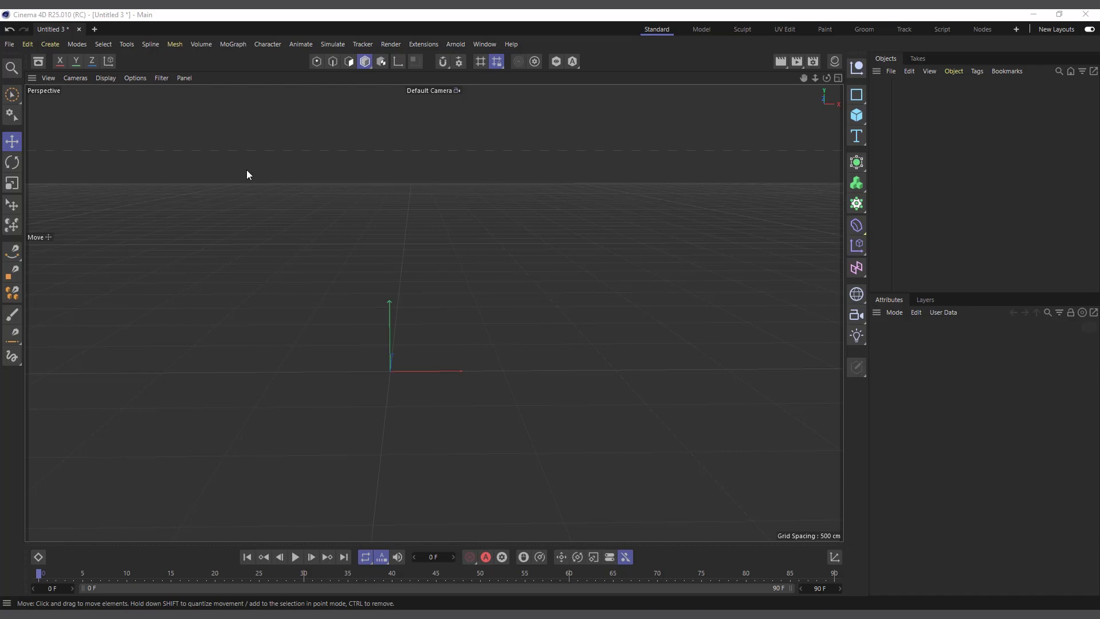
Open the MoGraph menu to show its list of MoGraph objects
{"action": "left_click", "coordinate": [233, 45]}
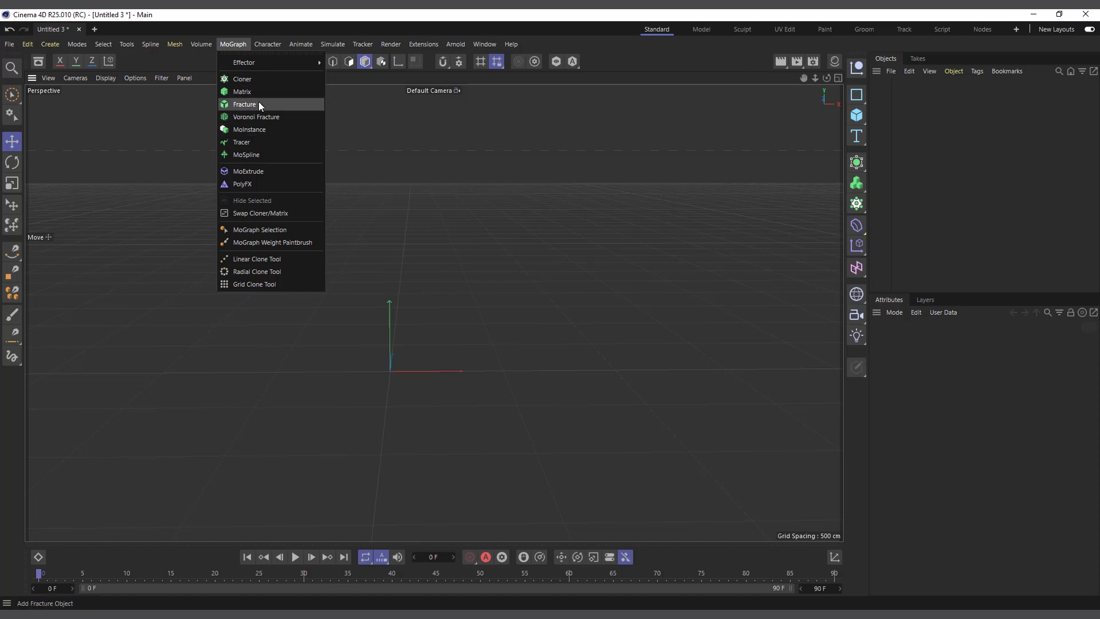
Add a MoInstance object to the empty scene and adjust the viewport zoom
{"action": "left_click", "coordinate": [304, 133]}
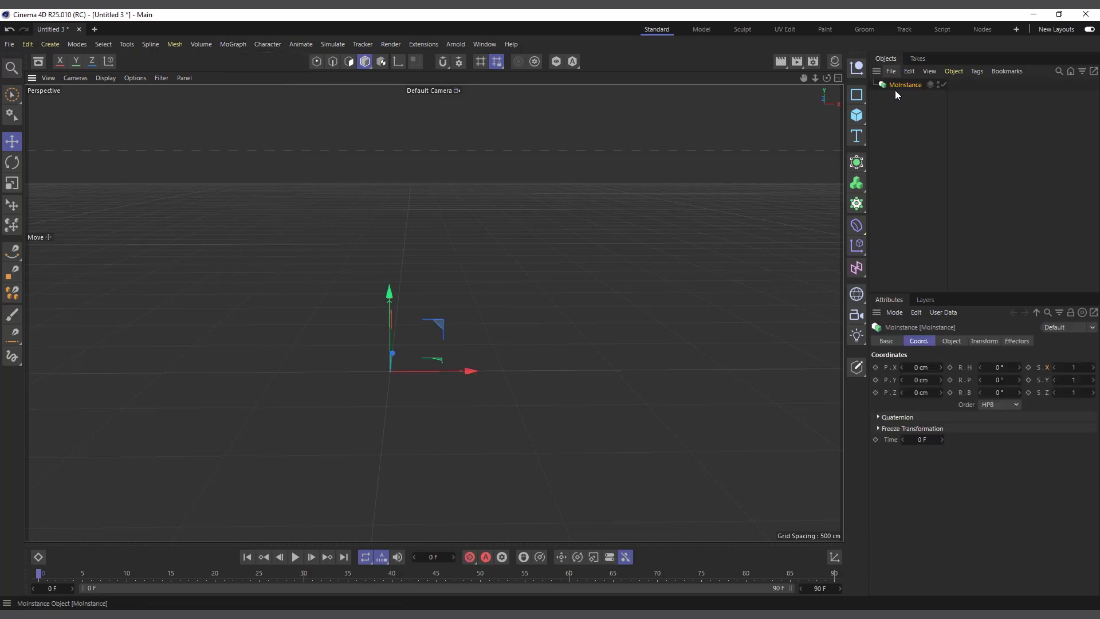
{"action": "scroll", "coordinate": [373, 420], "scroll_direction": "down", "scroll_amount": 2}
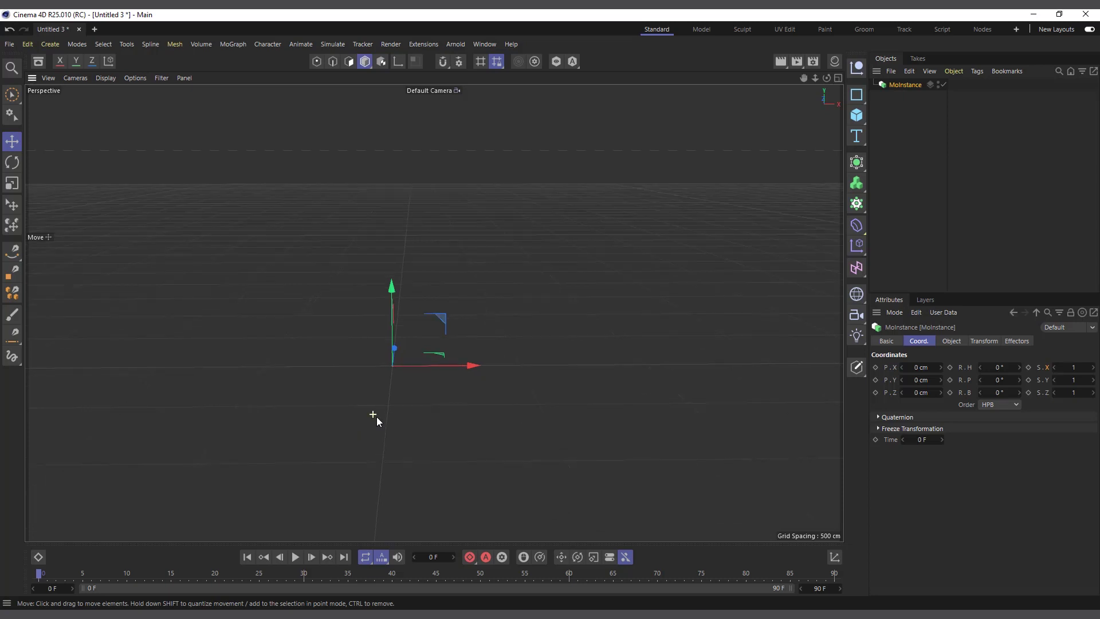
{"action": "scroll", "coordinate": [400, 405], "scroll_direction": "up", "scroll_amount": 1}
{"action": "scroll", "coordinate": [457, 269], "scroll_direction": "down", "scroll_amount": 1}
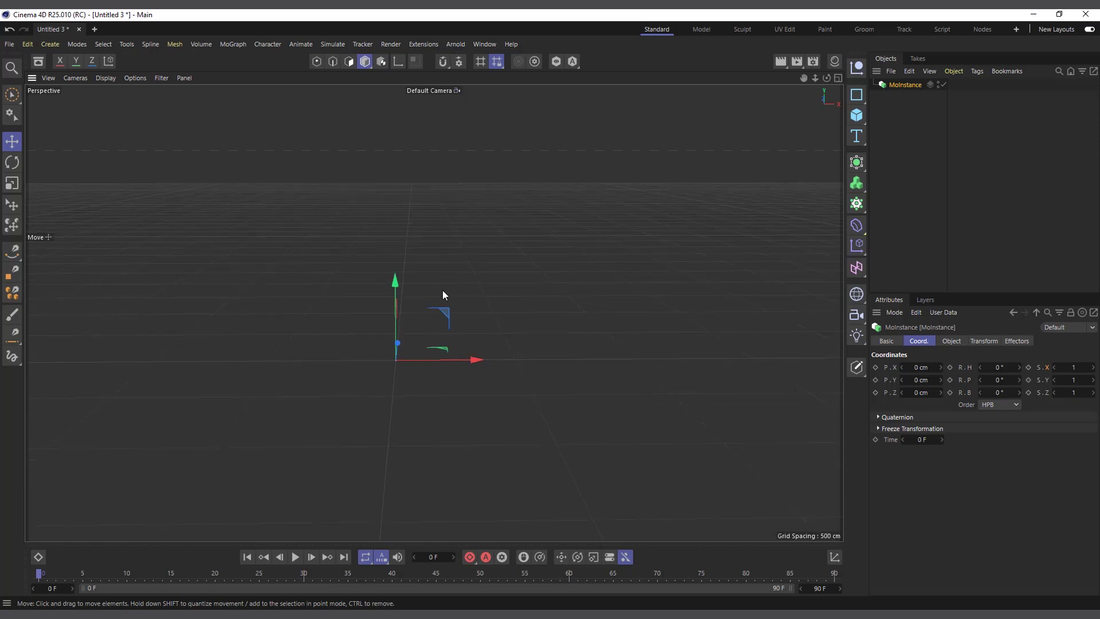
{"action": "left_click", "coordinate": [860, 118]}
Add a cube, move it to X -1221.701 cm, key its frame-0 transform, and enable auto keying
{"action": "left_click", "coordinate": [886, 134]}
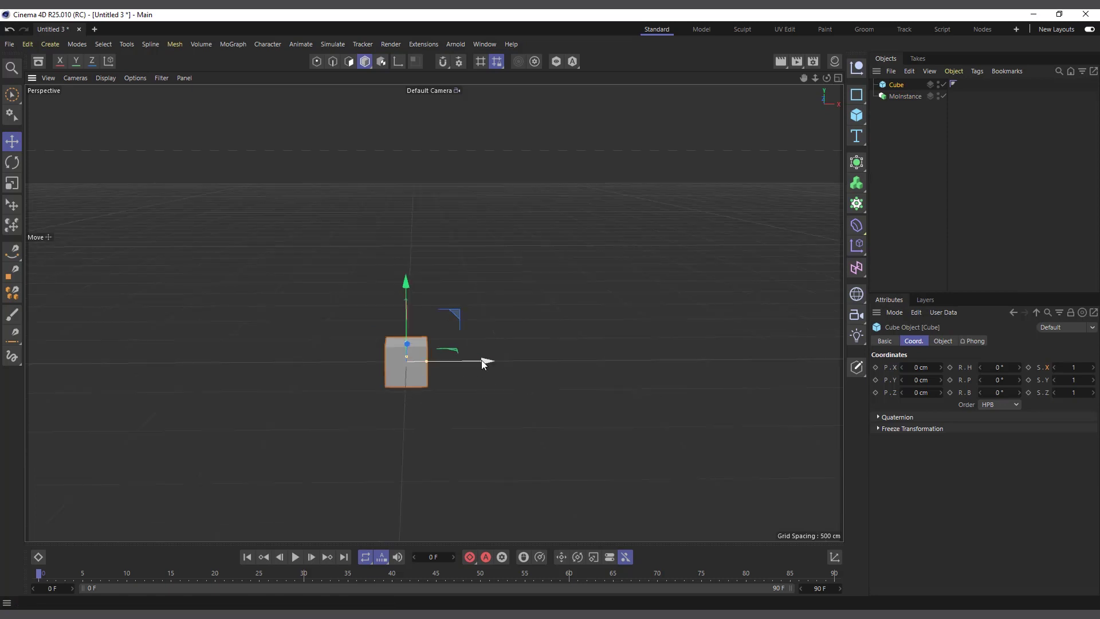
{"action": "left_click_drag", "start_coordinate": [484, 362], "coordinate": [253, 373]}
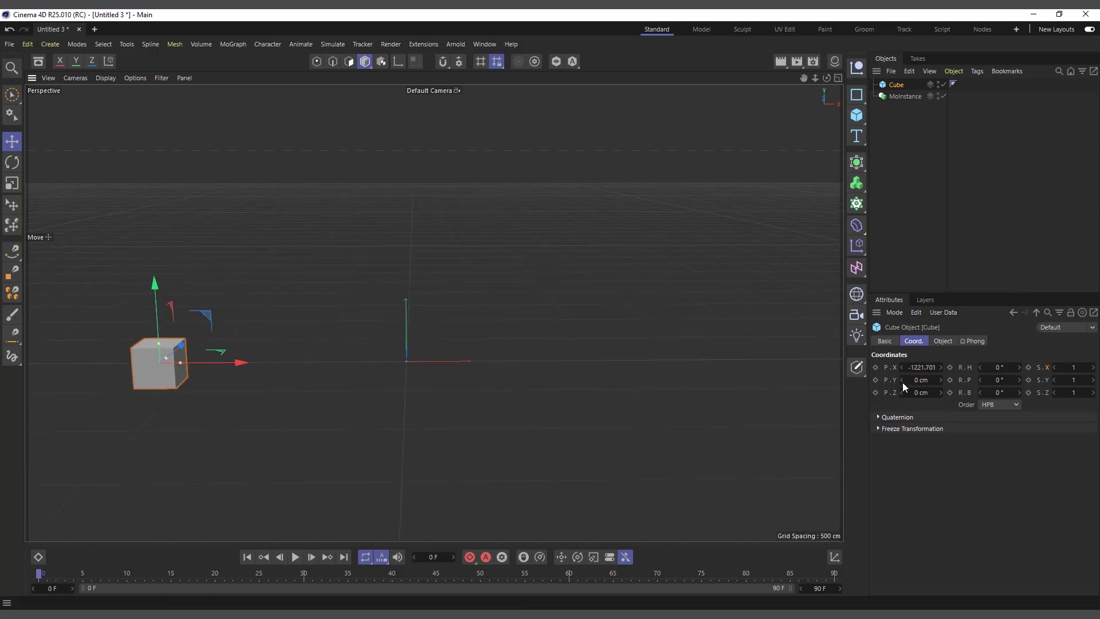
{"action": "left_click_drag", "start_coordinate": [471, 561], "coordinate": [481, 453]}
{"action": "left_click", "coordinate": [487, 557]}
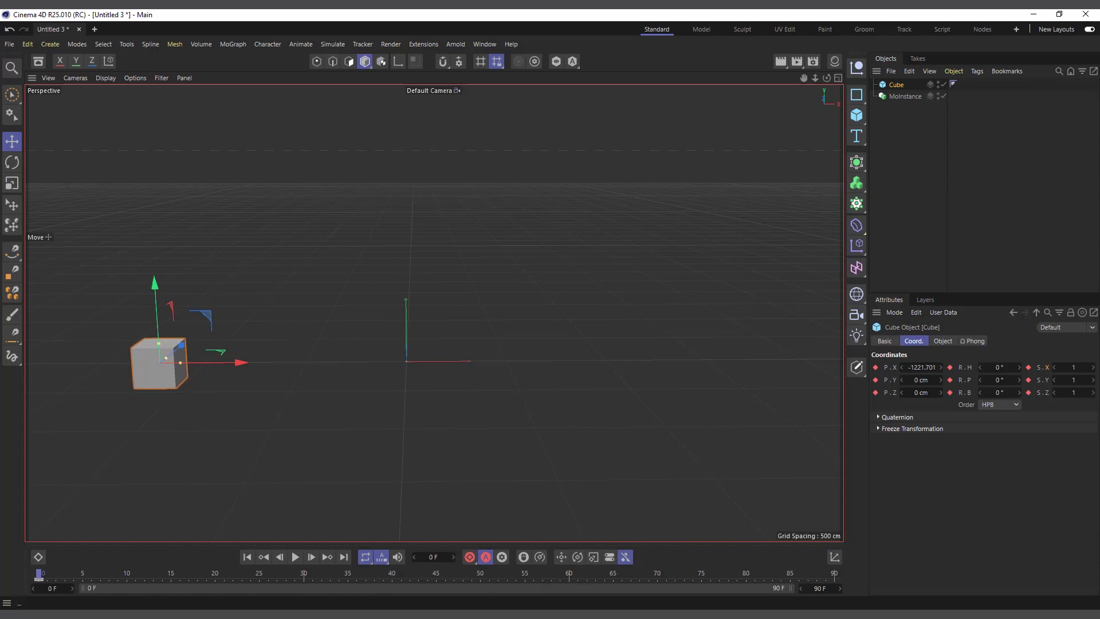
Move the cube far right at frame 30 and raise it at frame 14 so its path arcs
{"action": "left_click_drag", "start_coordinate": [42, 575], "coordinate": [303, 574]}
{"action": "left_click_drag", "start_coordinate": [216, 358], "coordinate": [798, 366]}
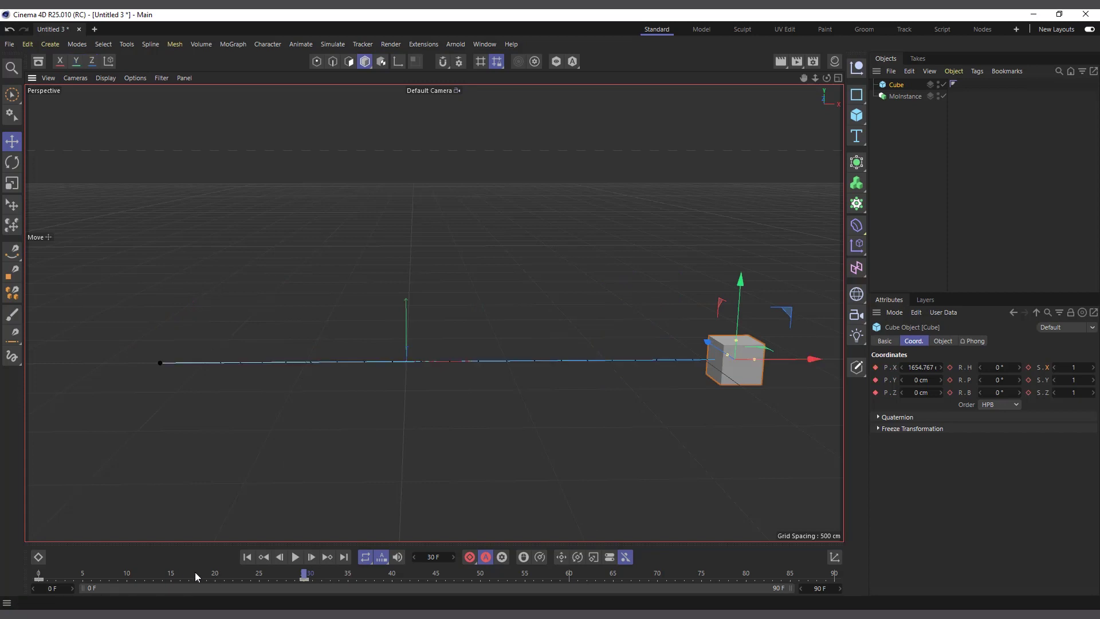
{"action": "left_click_drag", "start_coordinate": [195, 572], "coordinate": [163, 579]}
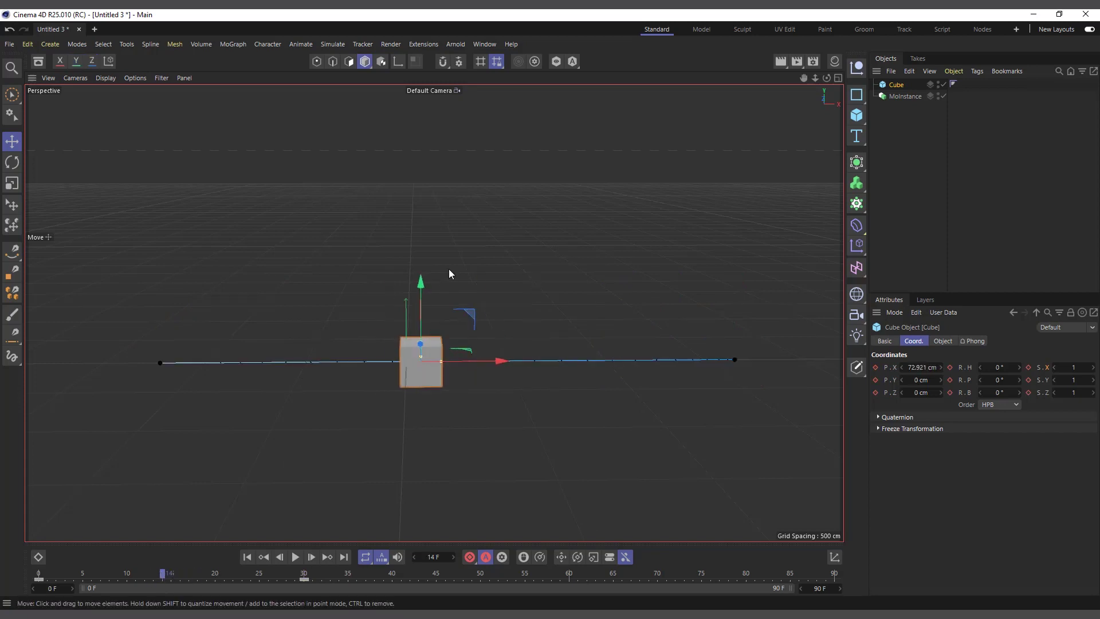
{"action": "left_click_drag", "start_coordinate": [421, 285], "coordinate": [394, 109]}
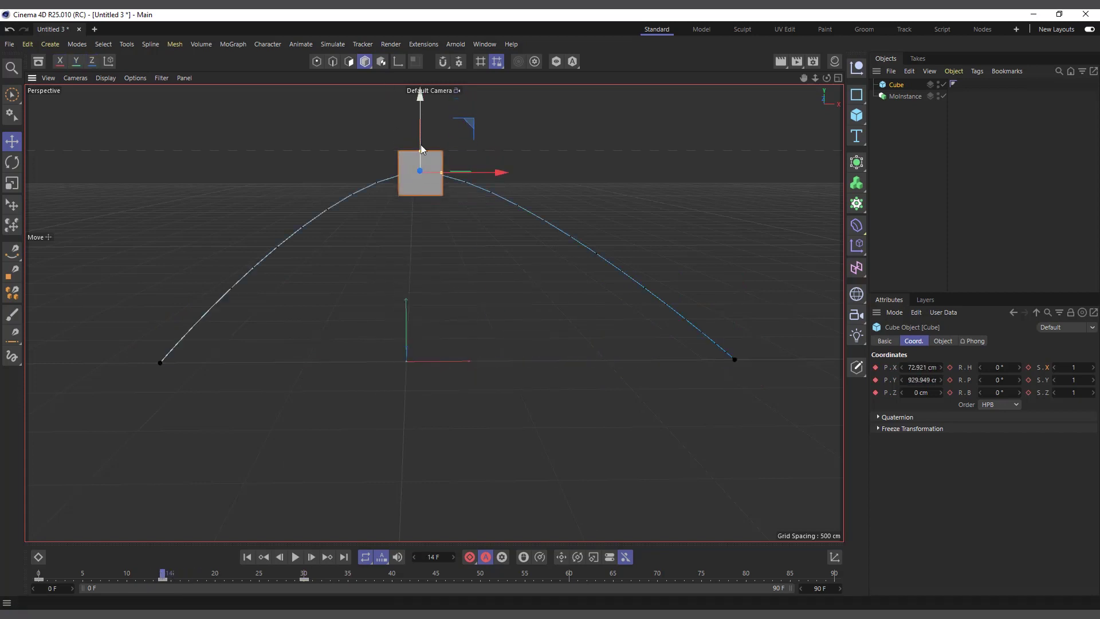
At frame 0, squash the cube to scale 0.36/0.28/0.96 and turn its heading to 217°
{"action": "left_click_drag", "start_coordinate": [163, 576], "coordinate": [38, 575]}
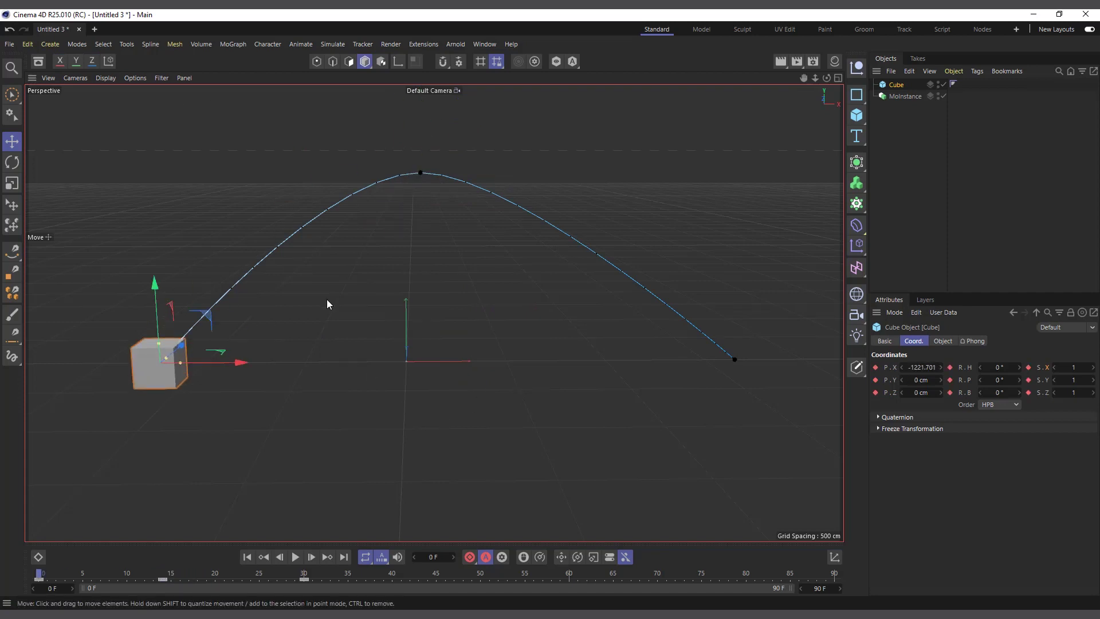
{"action": "left_click_drag", "start_coordinate": [1063, 371], "coordinate": [1079, 394]}
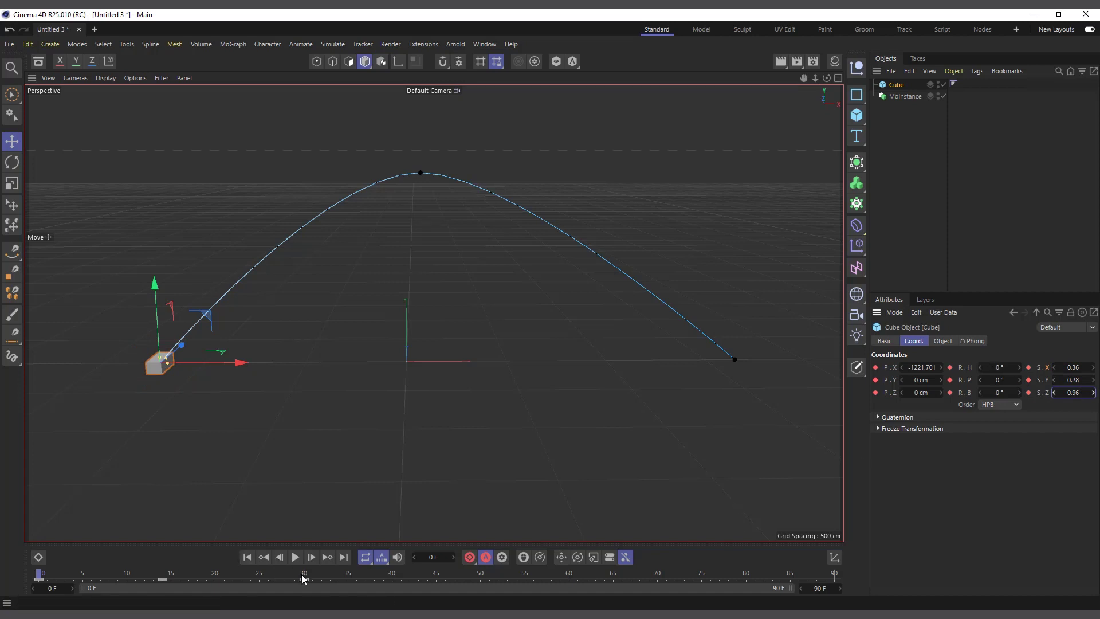
{"action": "left_click_drag", "start_coordinate": [997, 368], "coordinate": [1071, 368]}
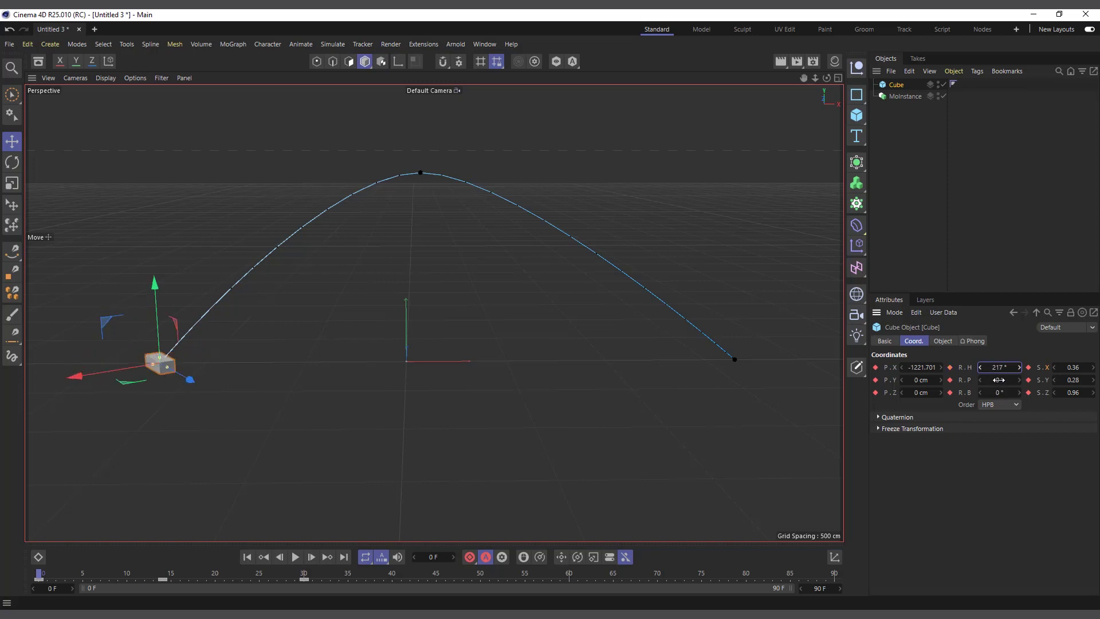
Tilt the cube's pitch to 174° at frame 0, then reset rotation to 0° and scale to 1/1/1 at frame 30
{"action": "left_click_drag", "start_coordinate": [999, 380], "coordinate": [1048, 380]}
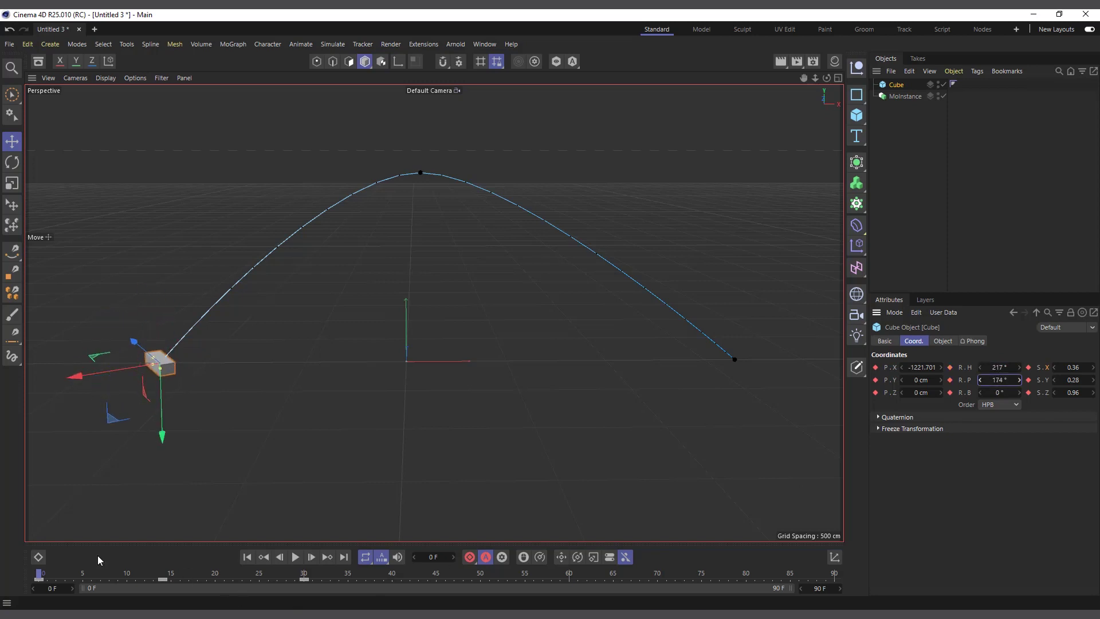
{"action": "left_click_drag", "start_coordinate": [39, 573], "coordinate": [304, 564]}
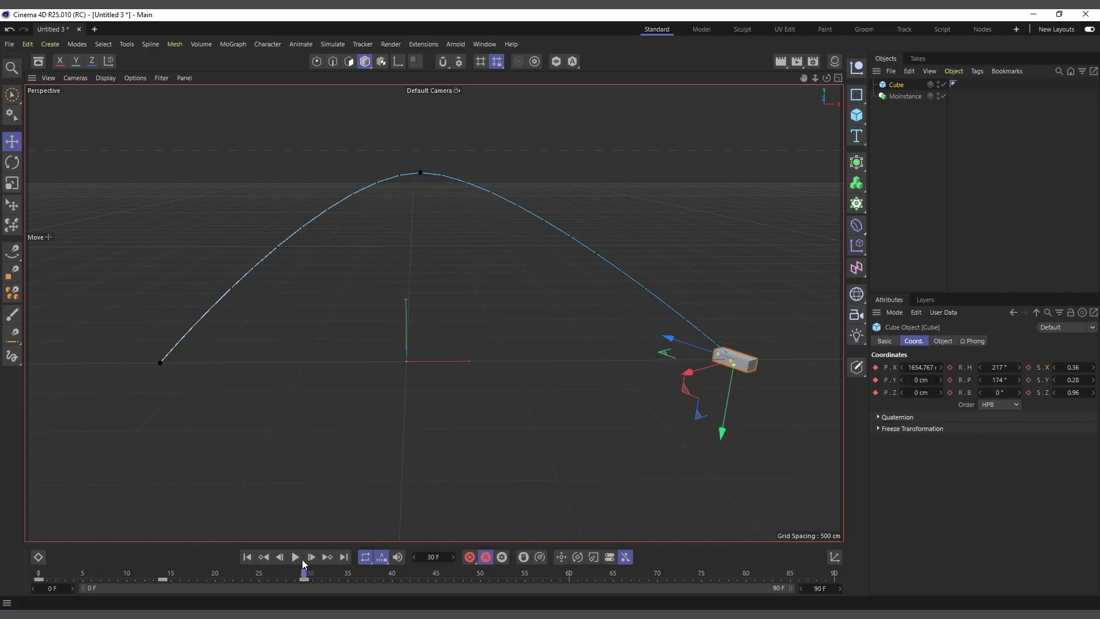
{"action": "right_click", "coordinate": [1019, 368]}
{"action": "right_click", "coordinate": [1020, 379]}
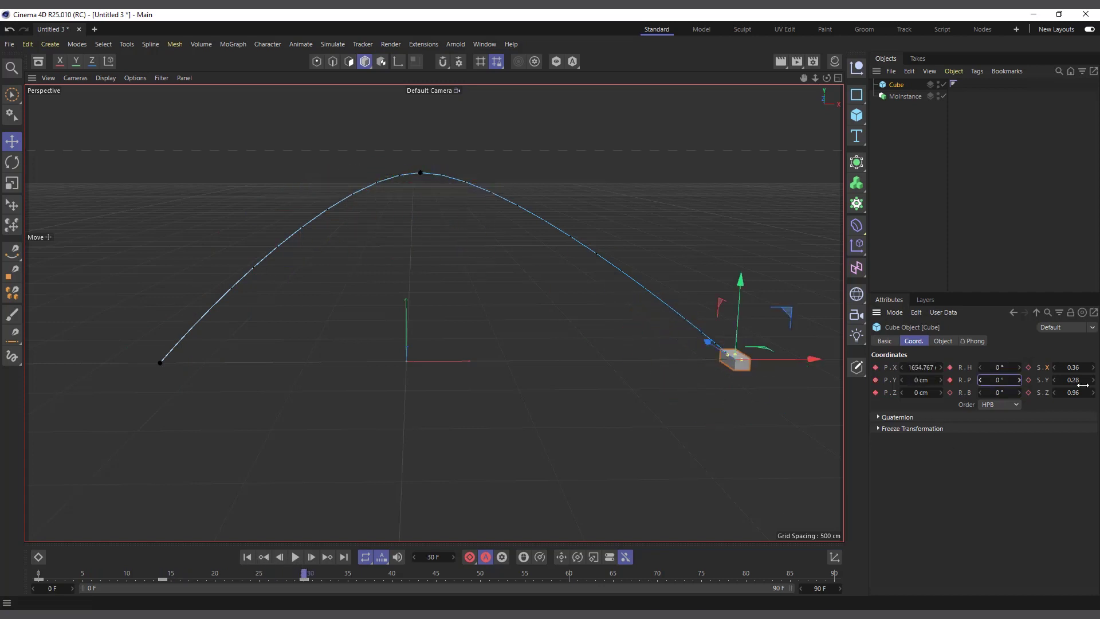
{"action": "right_click", "coordinate": [1093, 368]}
{"action": "right_click", "coordinate": [1093, 380]}
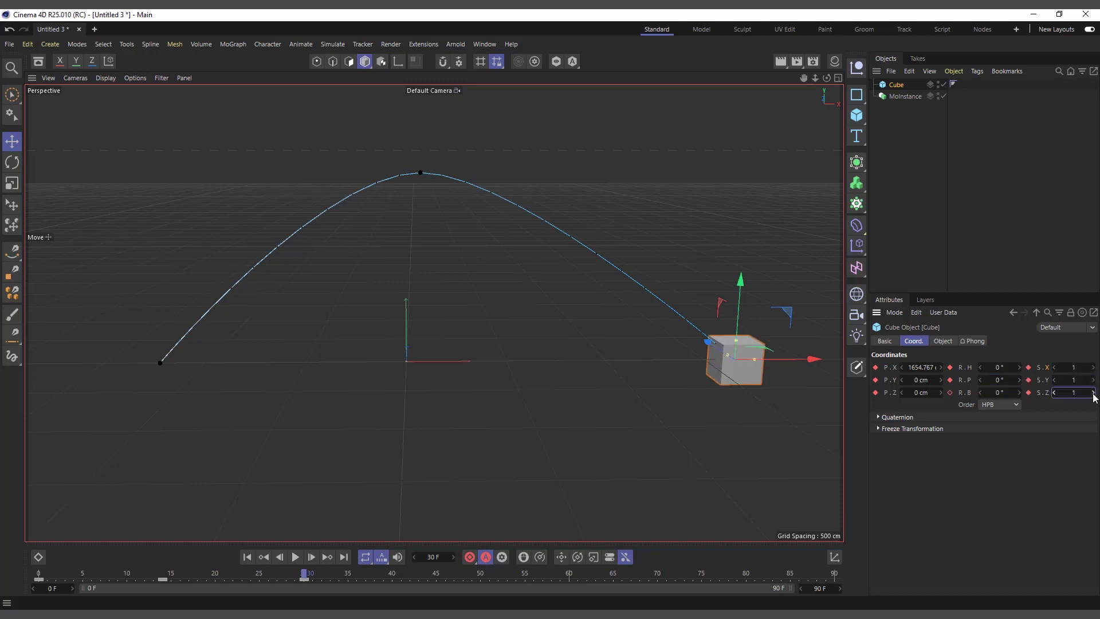
{"action": "right_click", "coordinate": [1093, 393]}
Play the cube's jump from the start with the cube deselected, stopping at frame 90
{"action": "left_click", "coordinate": [247, 557]}
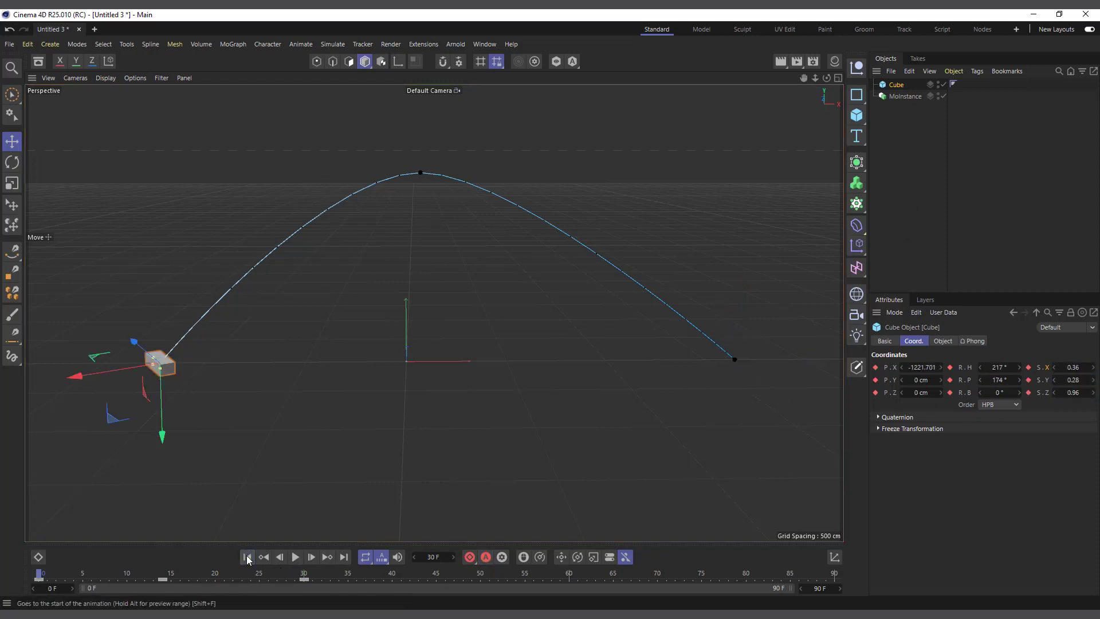
{"action": "left_click", "coordinate": [296, 557]}
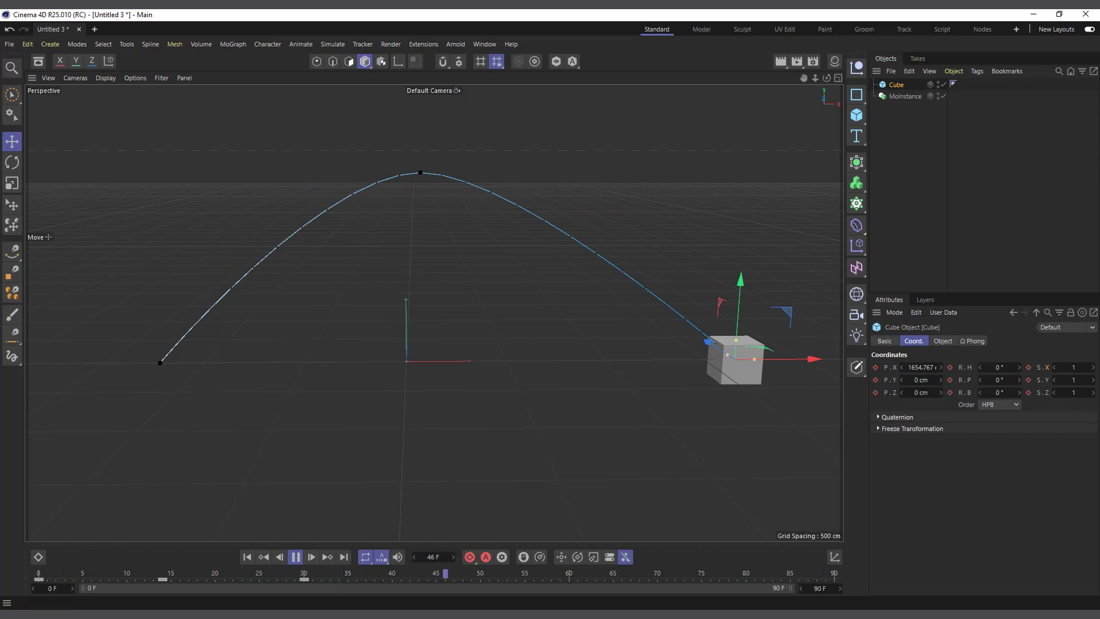
{"action": "left_click", "coordinate": [837, 296]}
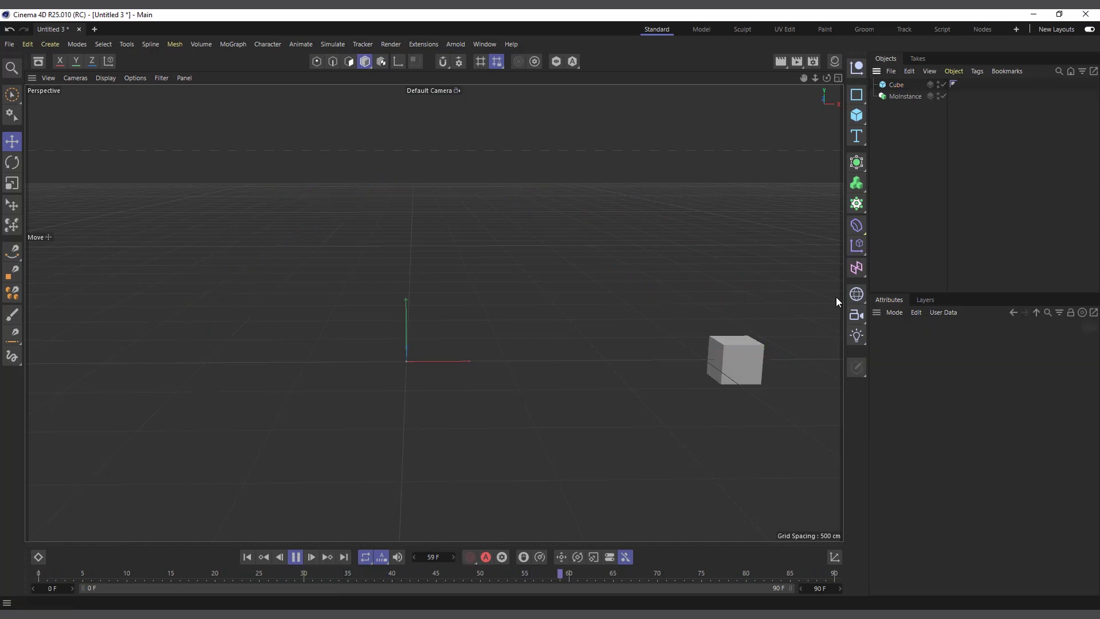
{"action": "left_click", "coordinate": [296, 559]}
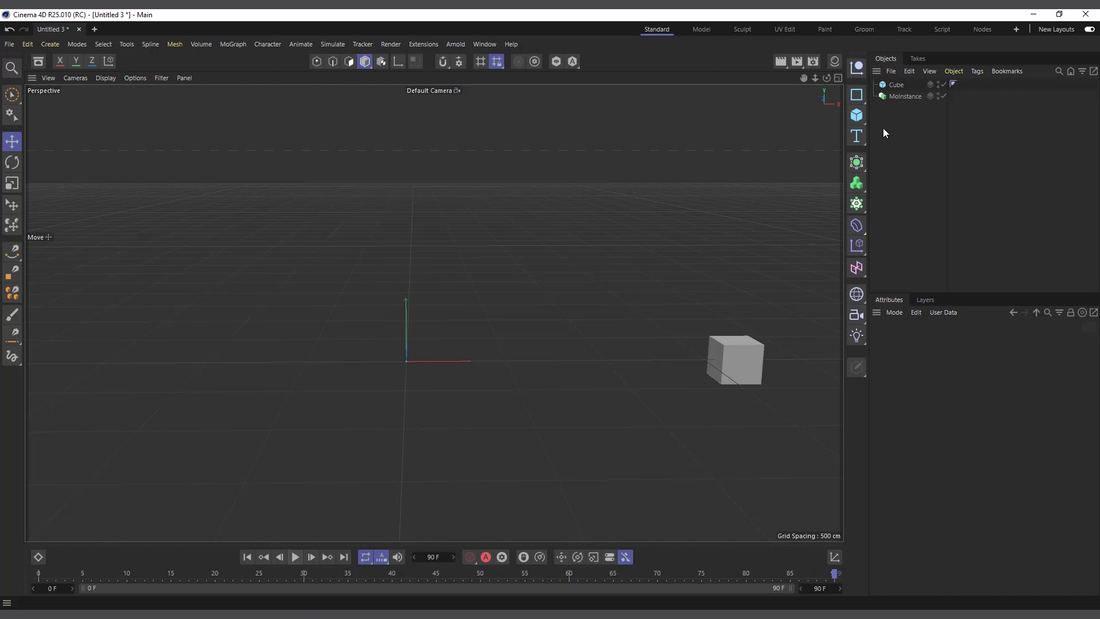
{"action": "left_click", "coordinate": [899, 97]}
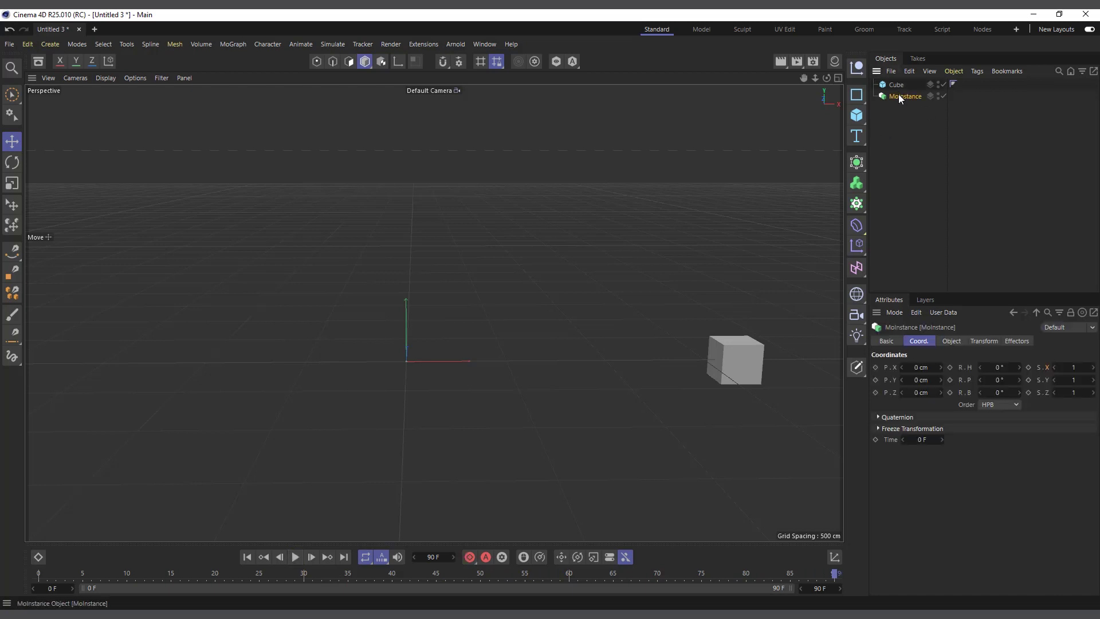
Drop the Cube into the MoInstance's Object Reference field and play back the resulting trail
{"action": "left_click", "coordinate": [951, 342]}
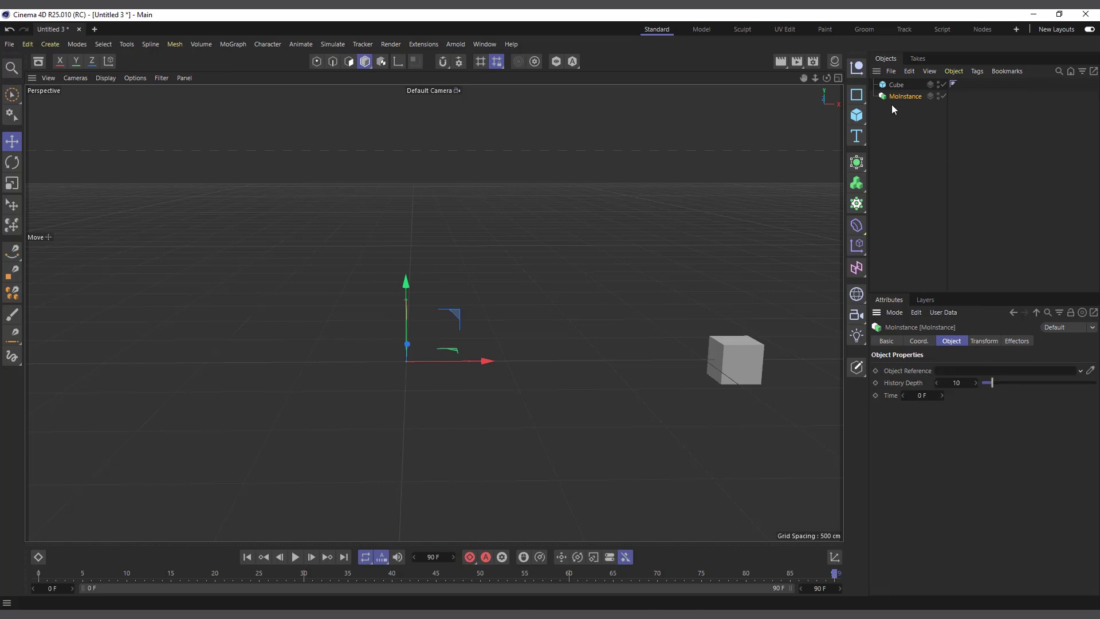
{"action": "left_click_drag", "start_coordinate": [896, 85], "coordinate": [968, 372]}
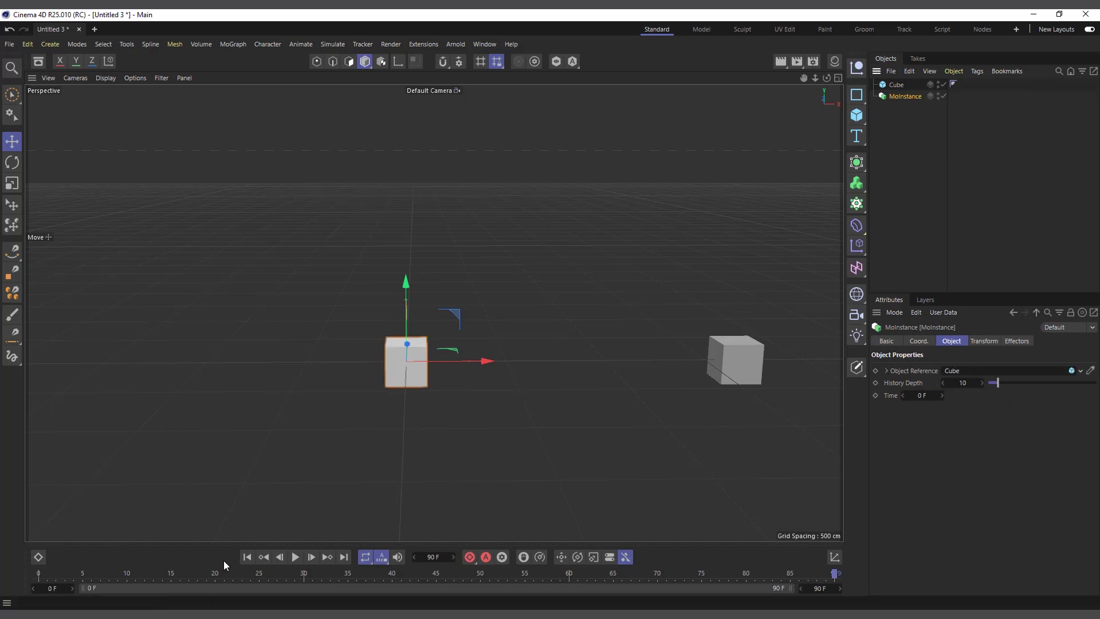
{"action": "left_click", "coordinate": [295, 557]}
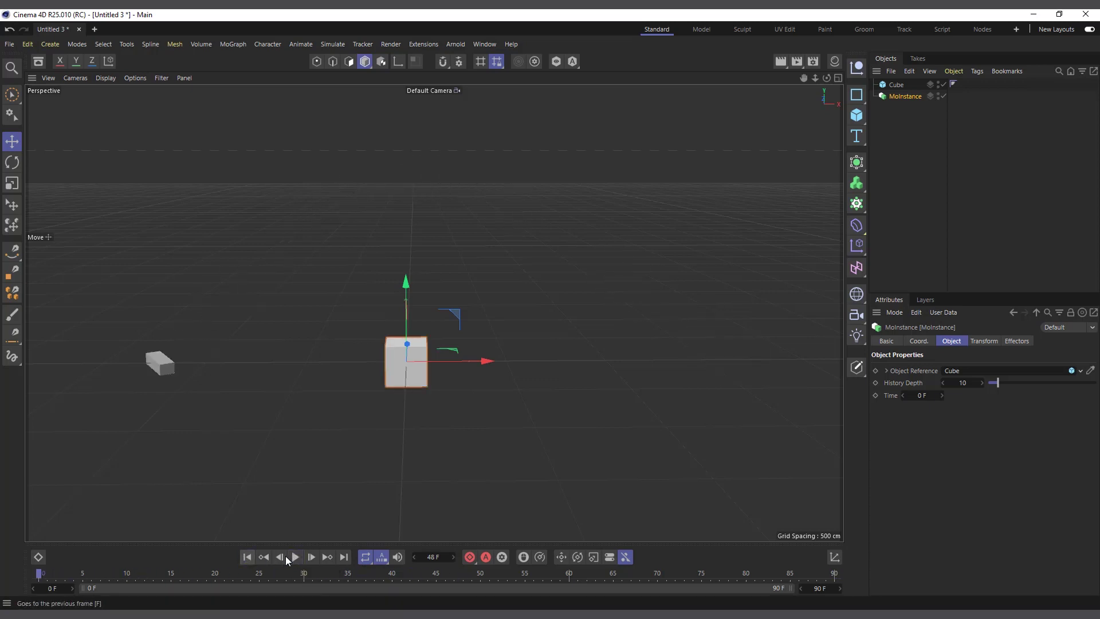
{"action": "left_click", "coordinate": [295, 557]}
{"action": "left_click", "coordinate": [246, 557]}
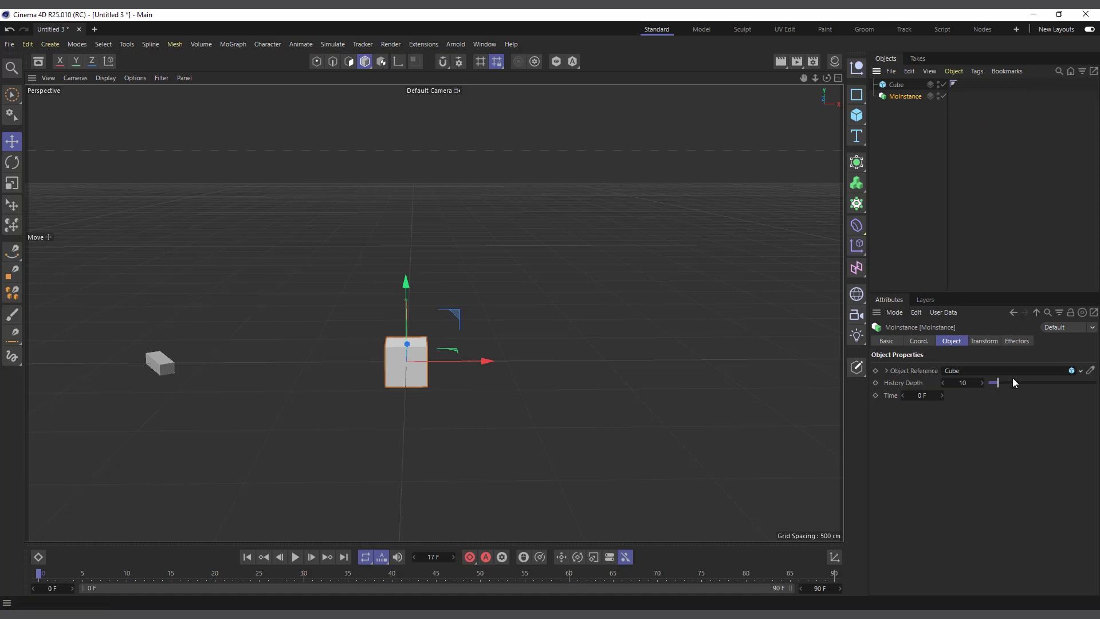
{"action": "left_click", "coordinate": [1092, 371]}
Clear the Object Reference, then add a Null and nest the Cube inside it
{"action": "left_click", "coordinate": [1071, 382]}
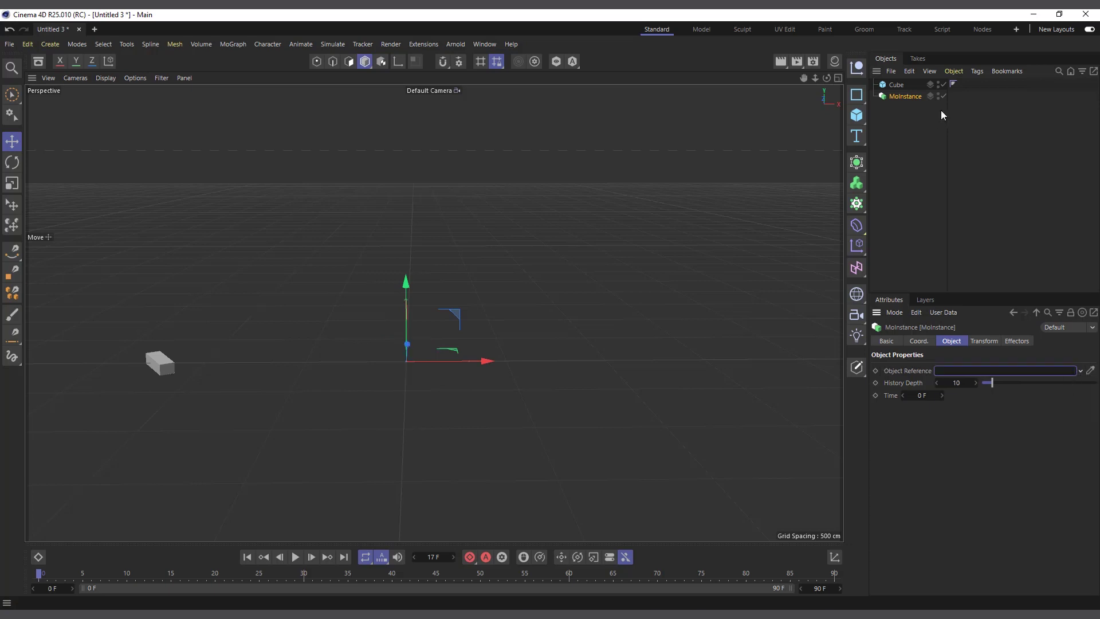
{"action": "left_click", "coordinate": [897, 85]}
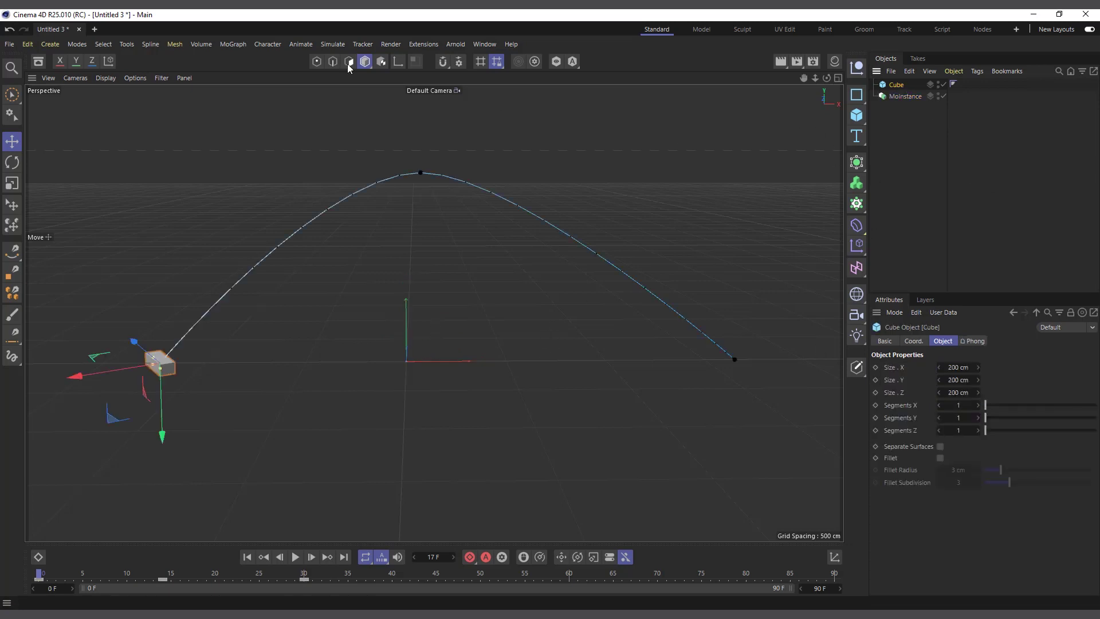
{"action": "left_click", "coordinate": [857, 67]}
{"action": "left_click_drag", "start_coordinate": [896, 98], "coordinate": [897, 89]}
Set the Null as the MoInstance's Object Reference and play the arcing trail
{"action": "left_click", "coordinate": [894, 87]}
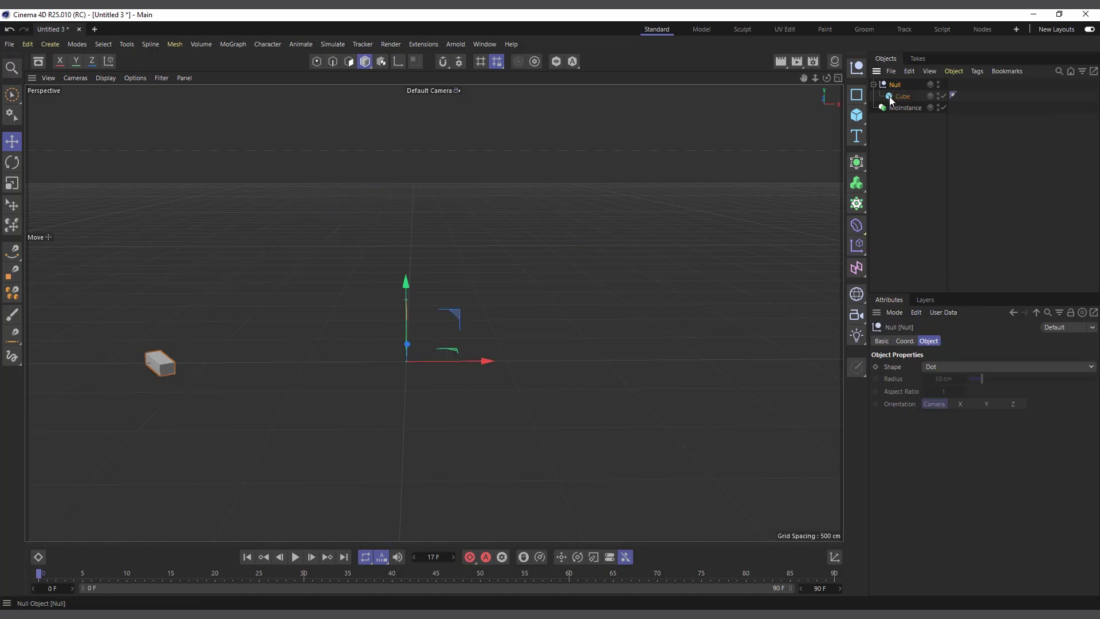
{"action": "left_click", "coordinate": [898, 108]}
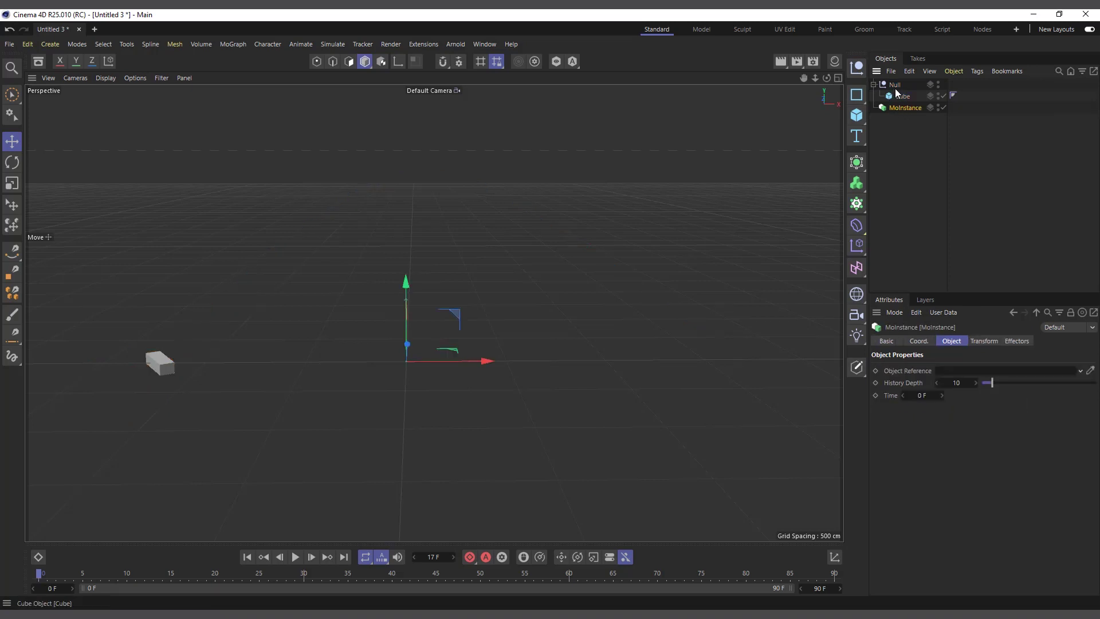
{"action": "left_click_drag", "start_coordinate": [894, 87], "coordinate": [994, 371]}
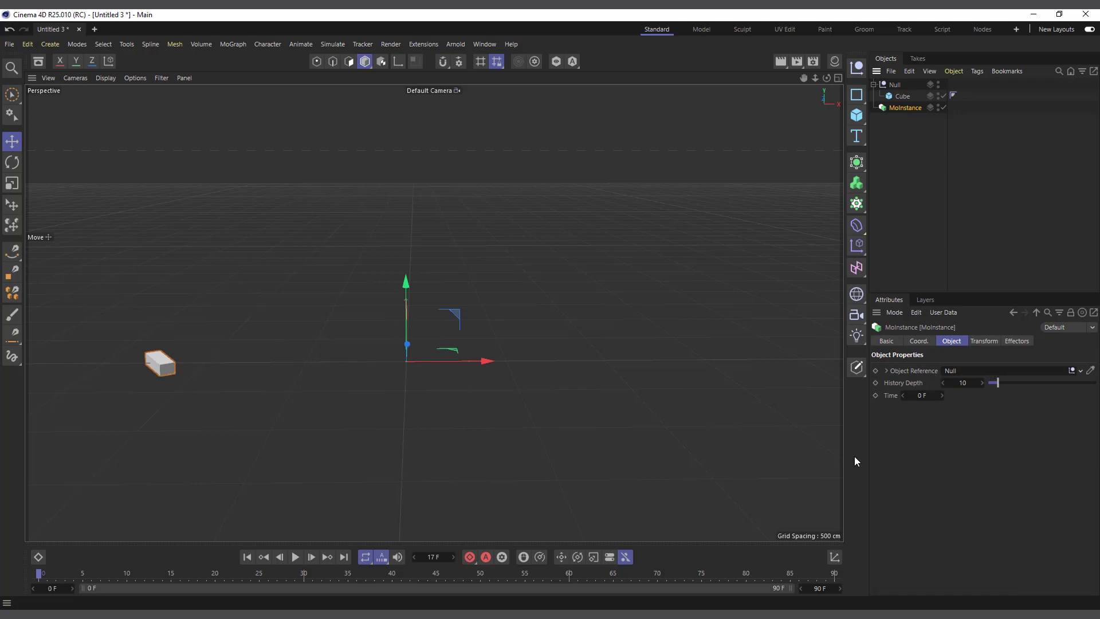
{"action": "left_click", "coordinate": [296, 557]}
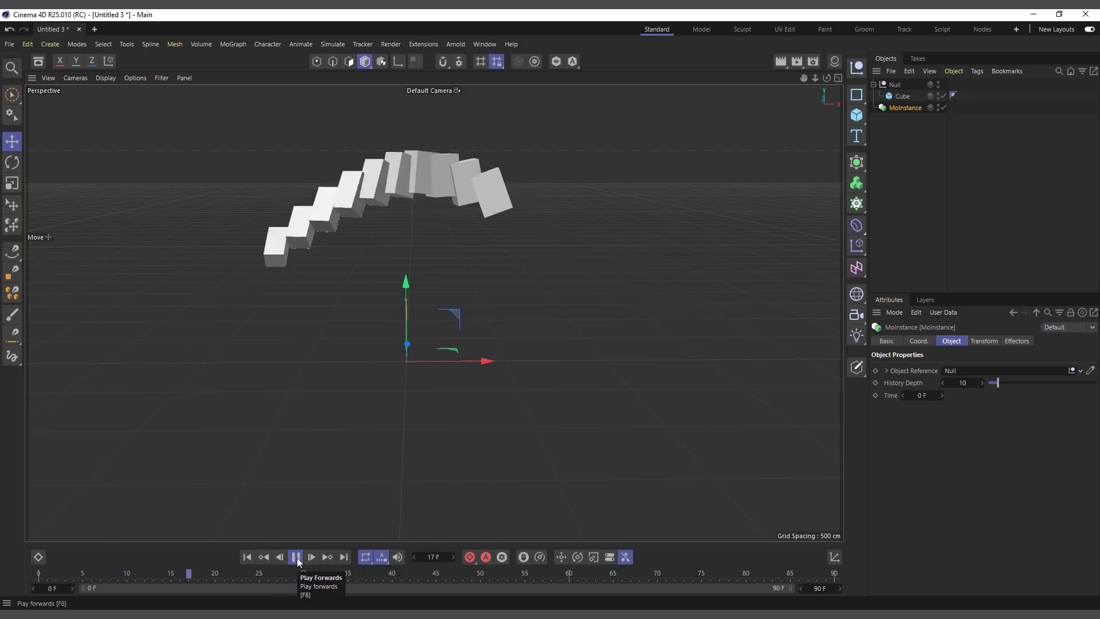
Lower the MoInstance History Depth from 10 to 5 and replay the shorter cube trail
{"action": "left_click", "coordinate": [296, 557]}
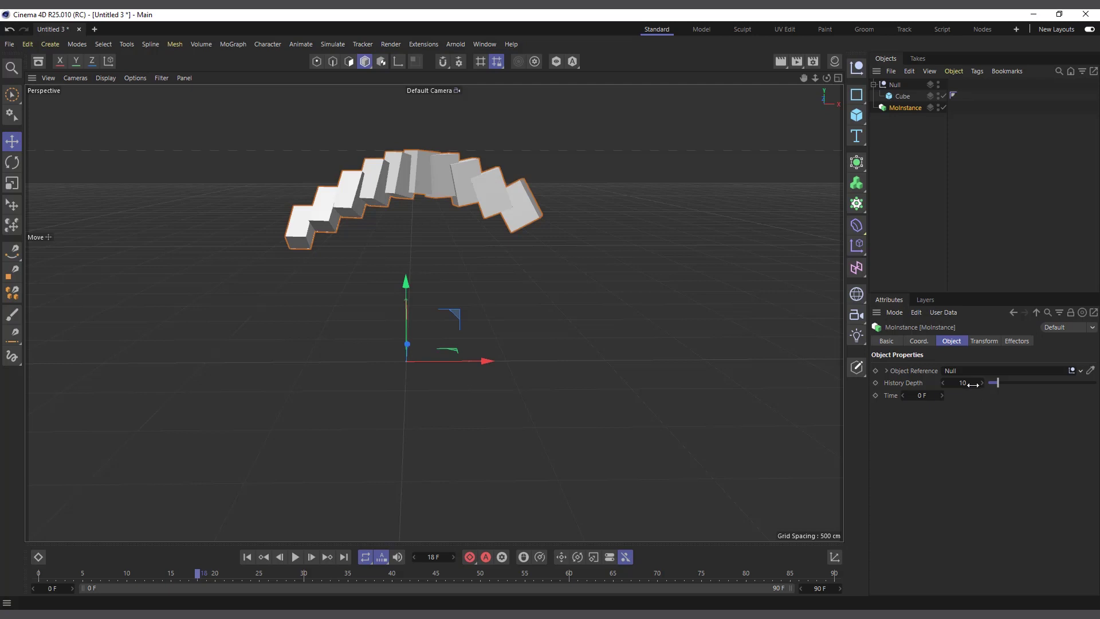
{"action": "left_click", "coordinate": [944, 383]}
{"action": "left_click", "coordinate": [944, 384]}
{"action": "left_click", "coordinate": [944, 384]}
{"action": "left_click", "coordinate": [944, 384]}
{"action": "left_click", "coordinate": [944, 383]}
{"action": "left_click", "coordinate": [247, 557]}
{"action": "left_click", "coordinate": [296, 556]}
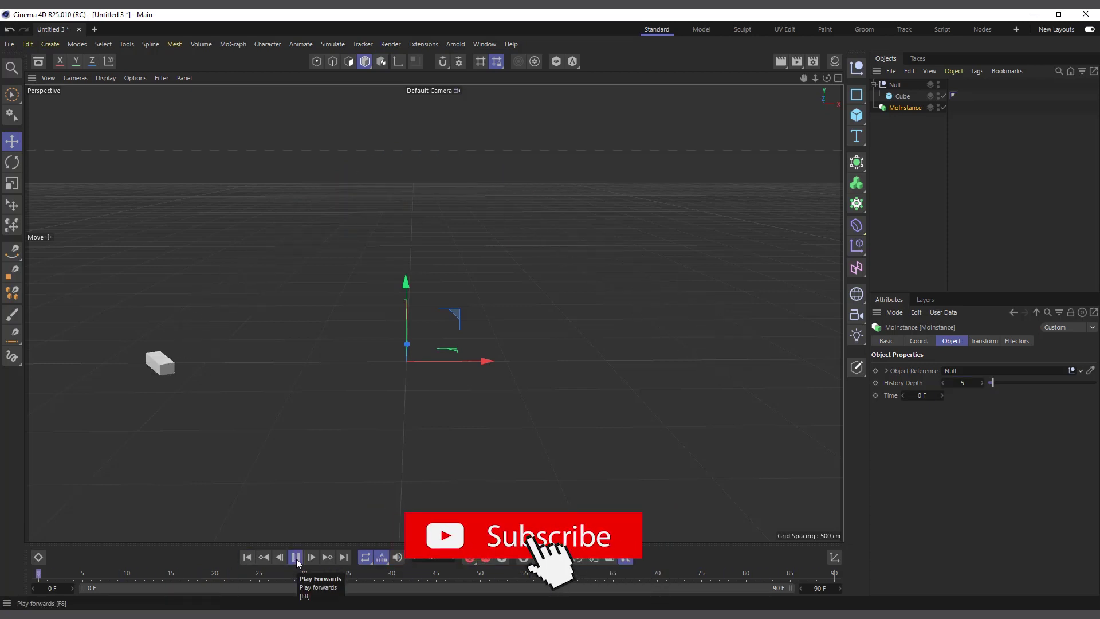
{"action": "left_click", "coordinate": [296, 557]}
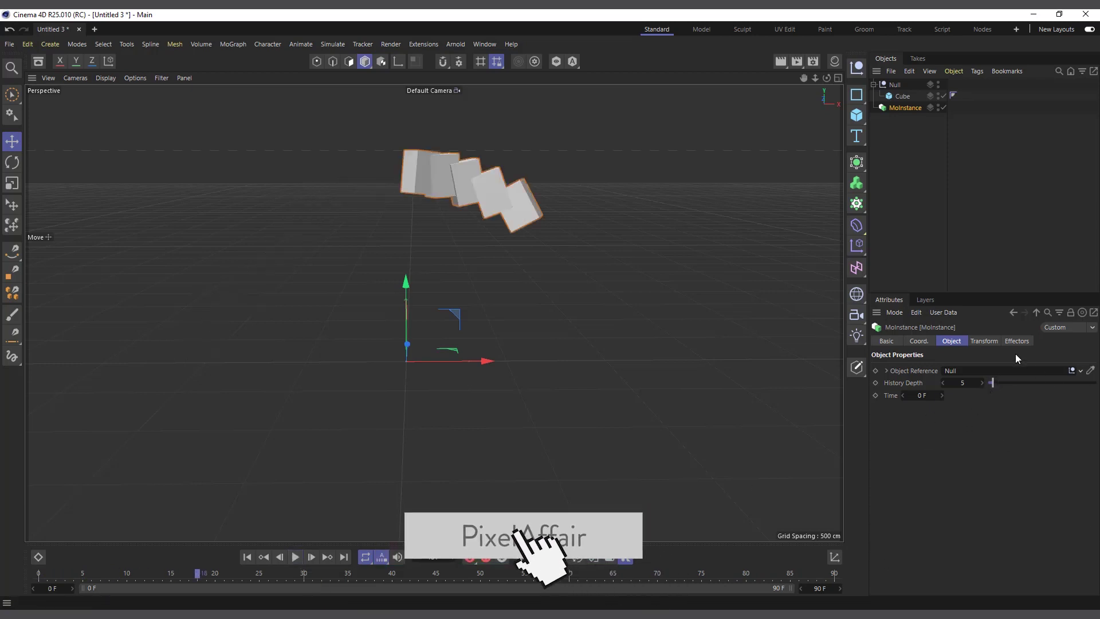
{"action": "left_click", "coordinate": [986, 341]}
Set the instance rotation to heading -58° and pitch 58°, then preview the rotated trail
{"action": "left_click", "coordinate": [961, 371]}
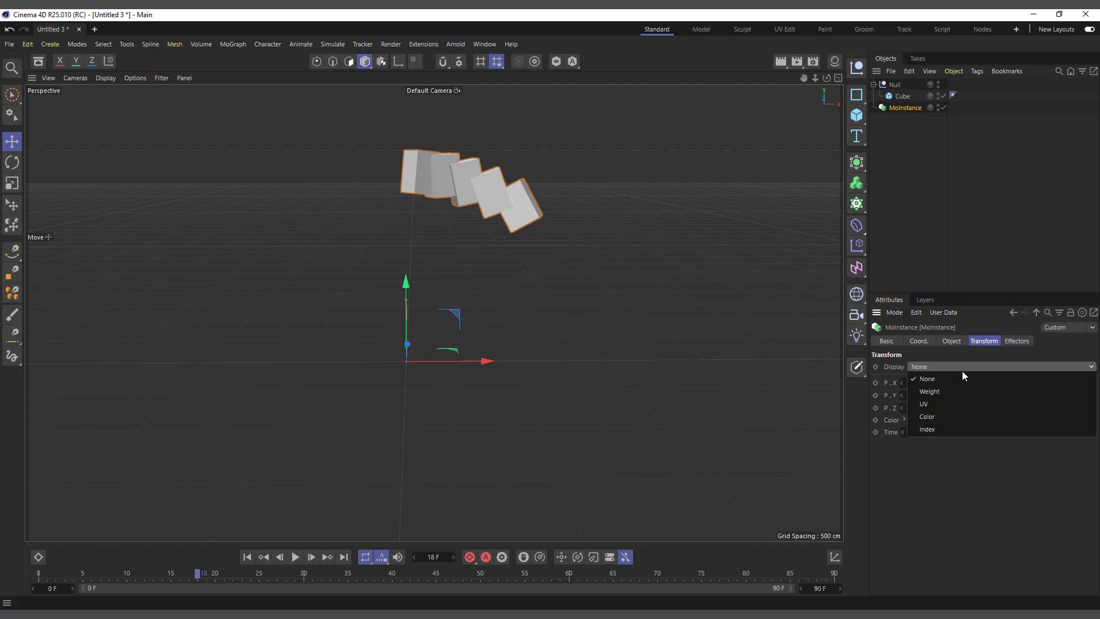
{"action": "left_click", "coordinate": [963, 379]}
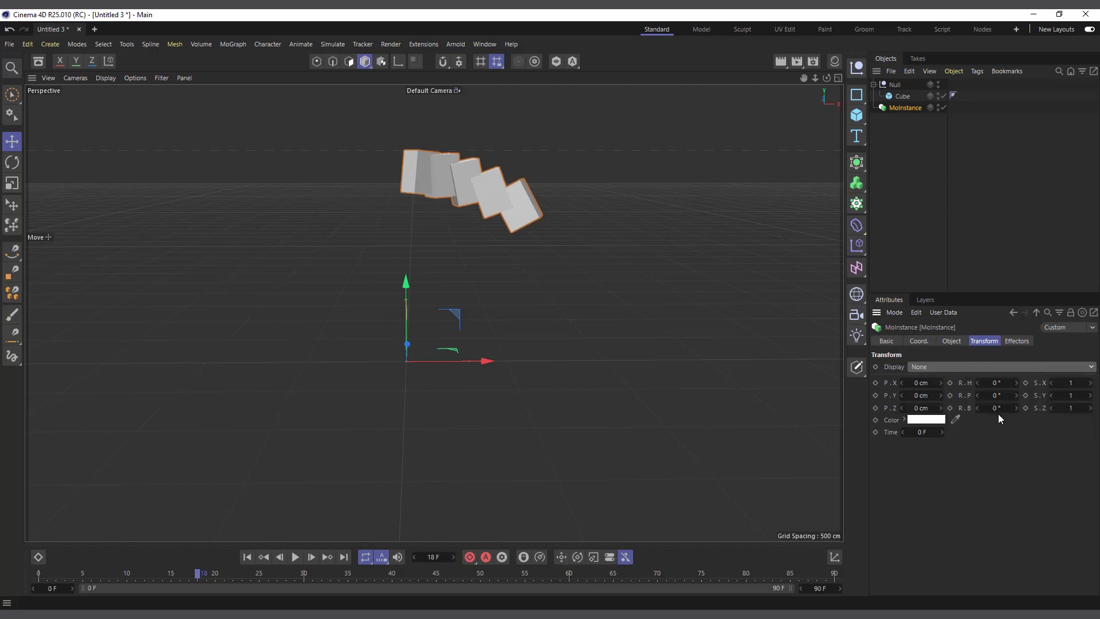
{"action": "left_click", "coordinate": [1000, 383]}
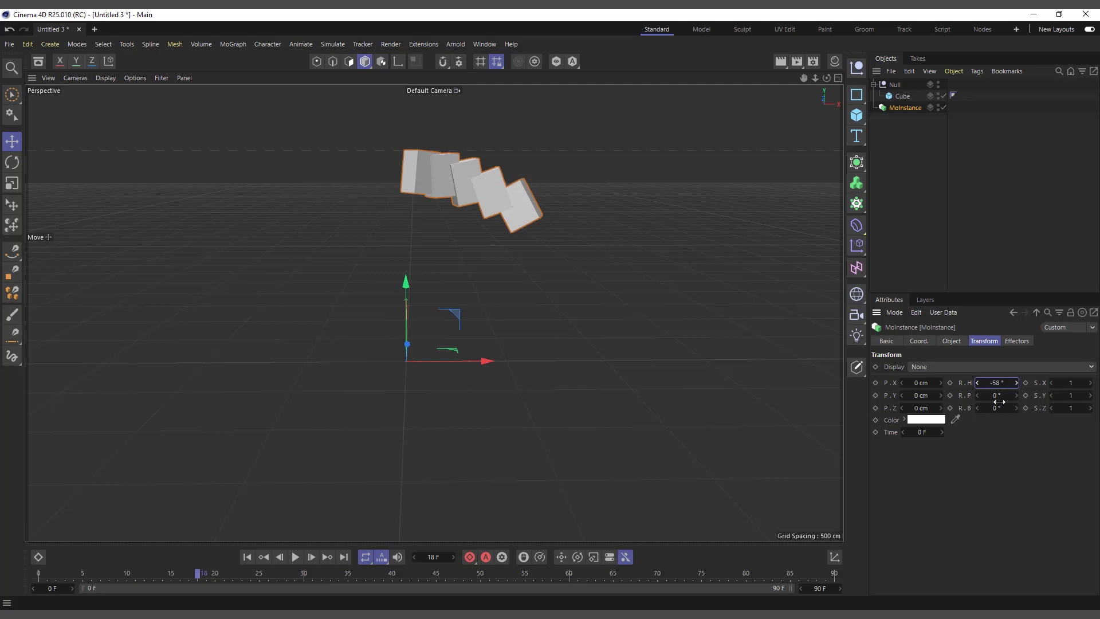
{"action": "key", "text": "Tab"}
{"action": "key", "text": "BackSpace"}
{"action": "type", "text": "8"}
{"action": "key", "text": "Return"}
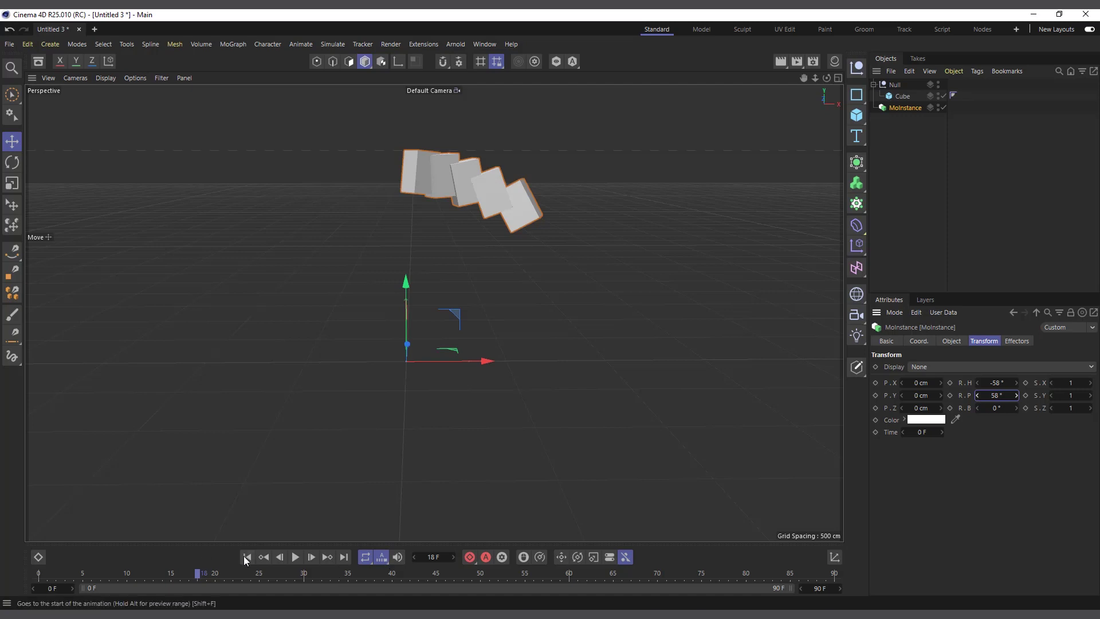
{"action": "left_click", "coordinate": [247, 557]}
{"action": "left_click", "coordinate": [296, 557]}
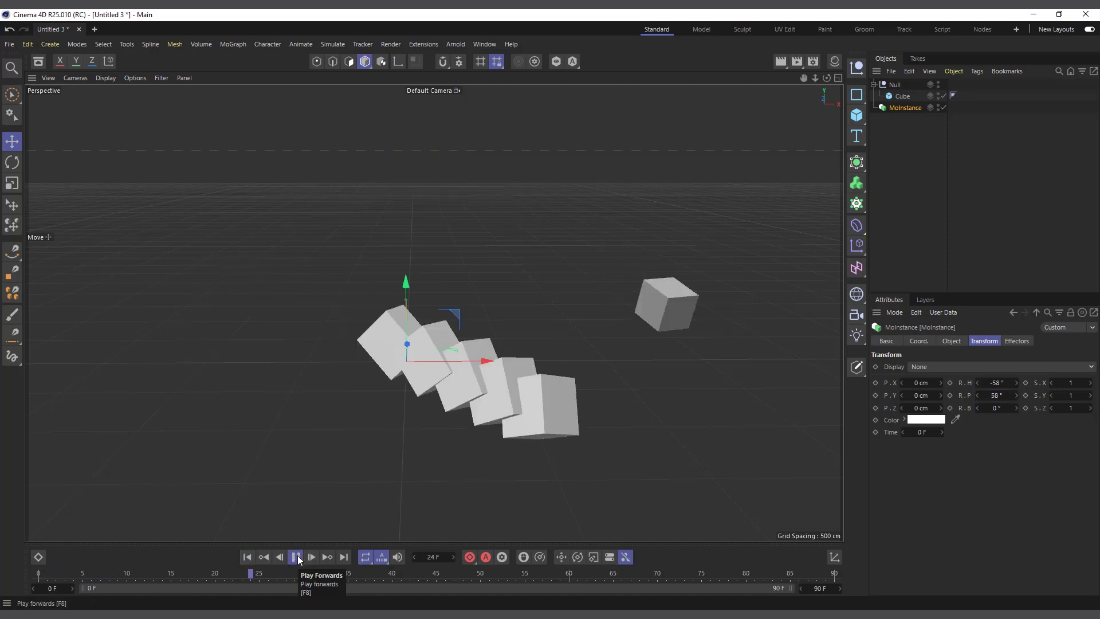
{"action": "left_click", "coordinate": [295, 557]}
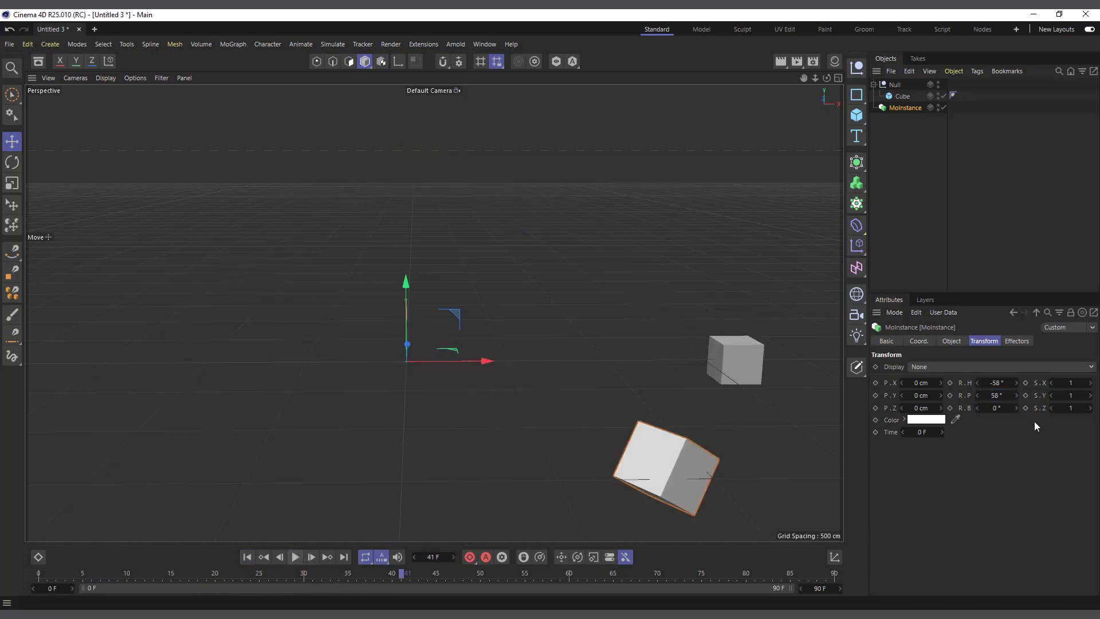
Reset the instance heading and pitch to 0° and replay the unrotated trail
{"action": "left_click", "coordinate": [246, 556]}
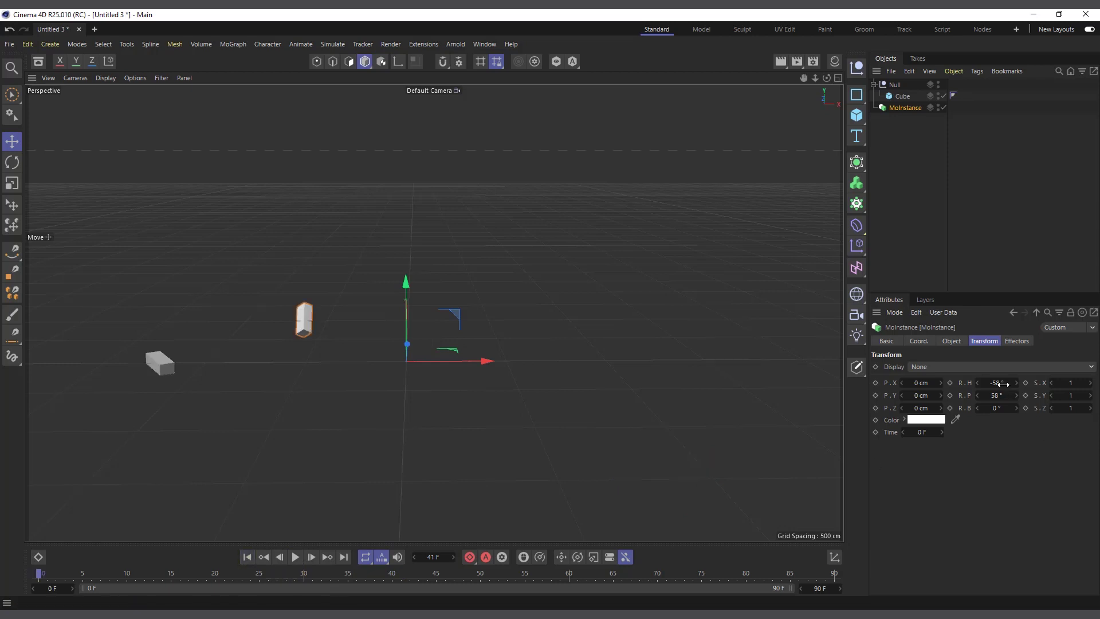
{"action": "key", "text": "Tab"}
{"action": "key", "text": "Return"}
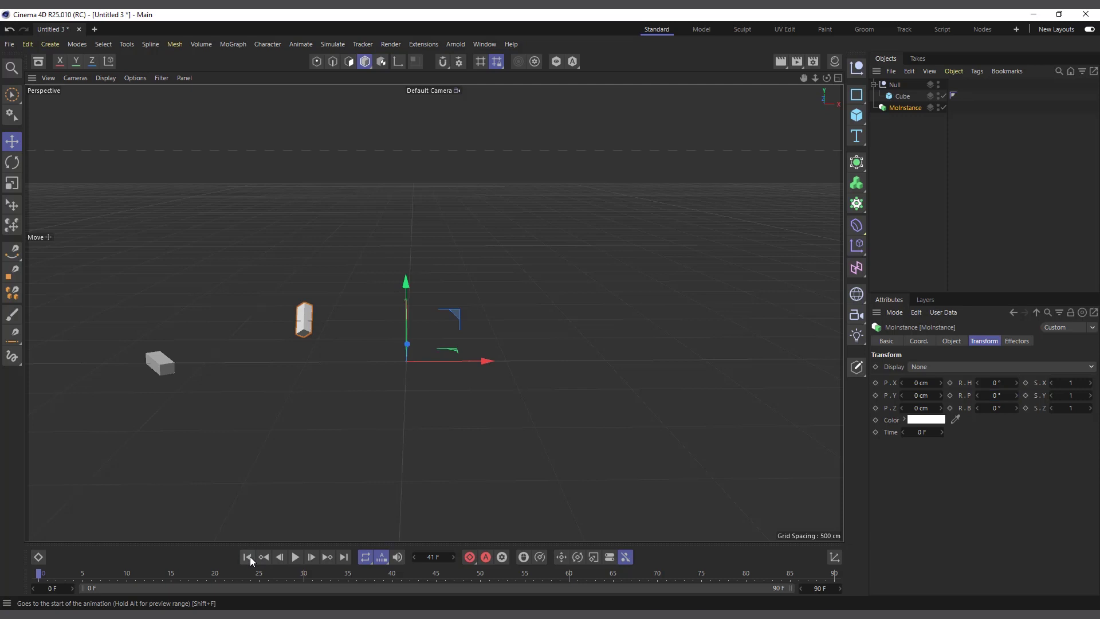
{"action": "left_click", "coordinate": [295, 557]}
{"action": "left_click", "coordinate": [295, 557]}
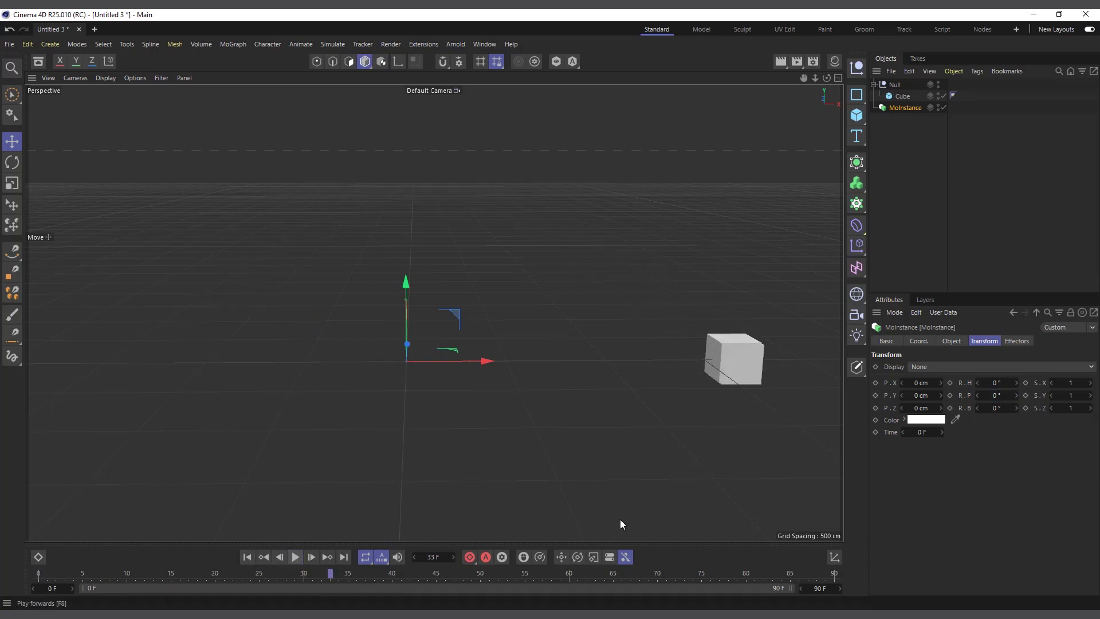
{"action": "left_click", "coordinate": [247, 557]}
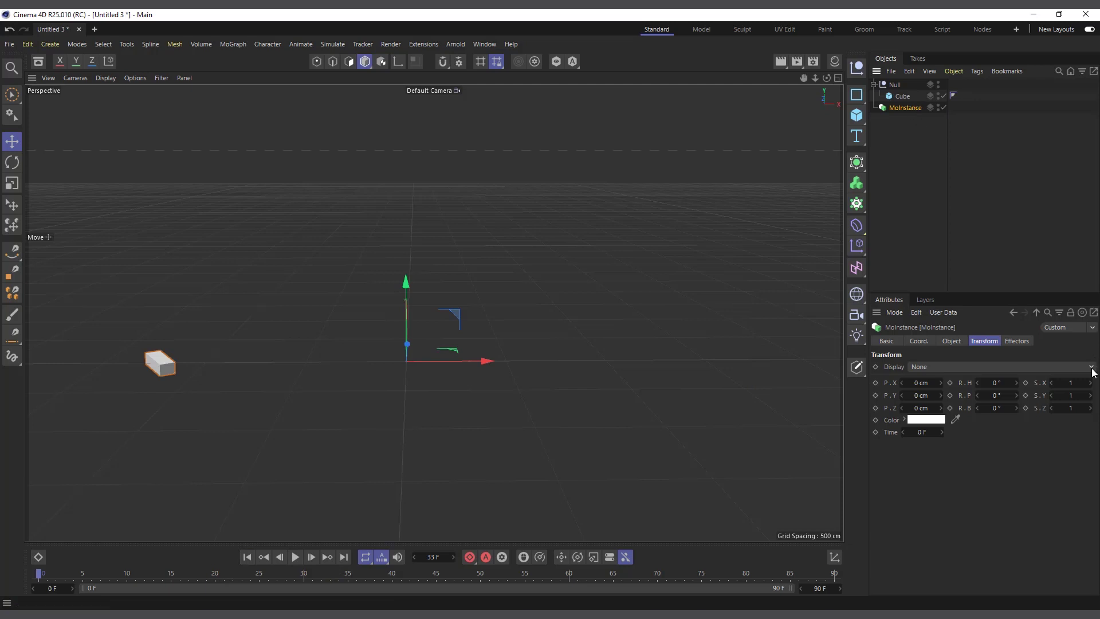
{"action": "left_click", "coordinate": [1020, 342]}
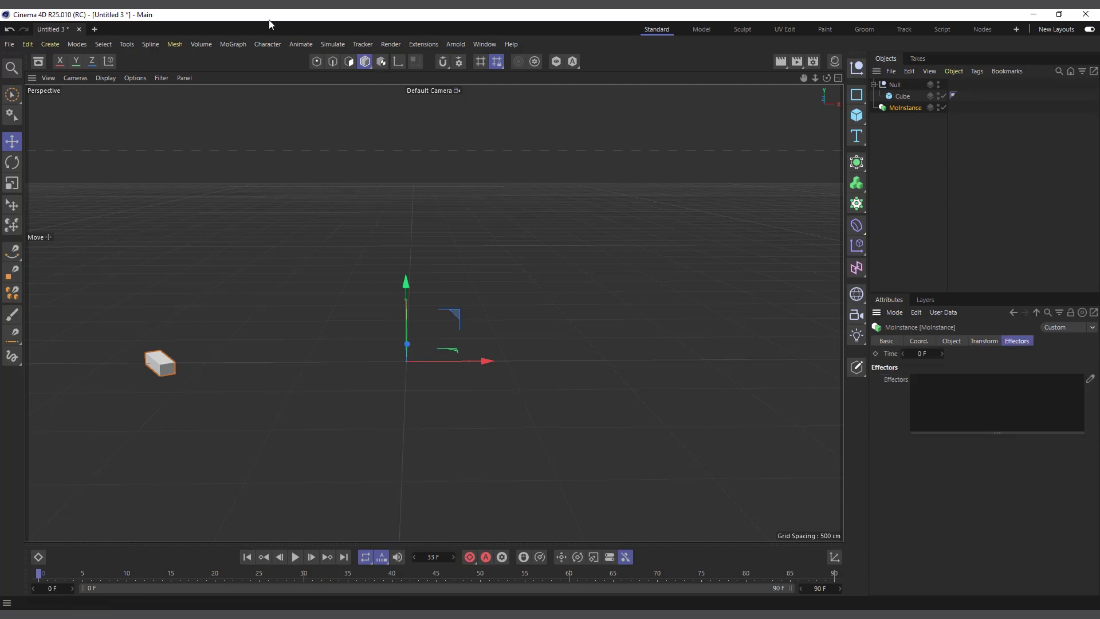
Add a Random effector to the scene
{"action": "left_click", "coordinate": [233, 44]}
{"action": "mouse_move", "coordinate": [242, 62]}
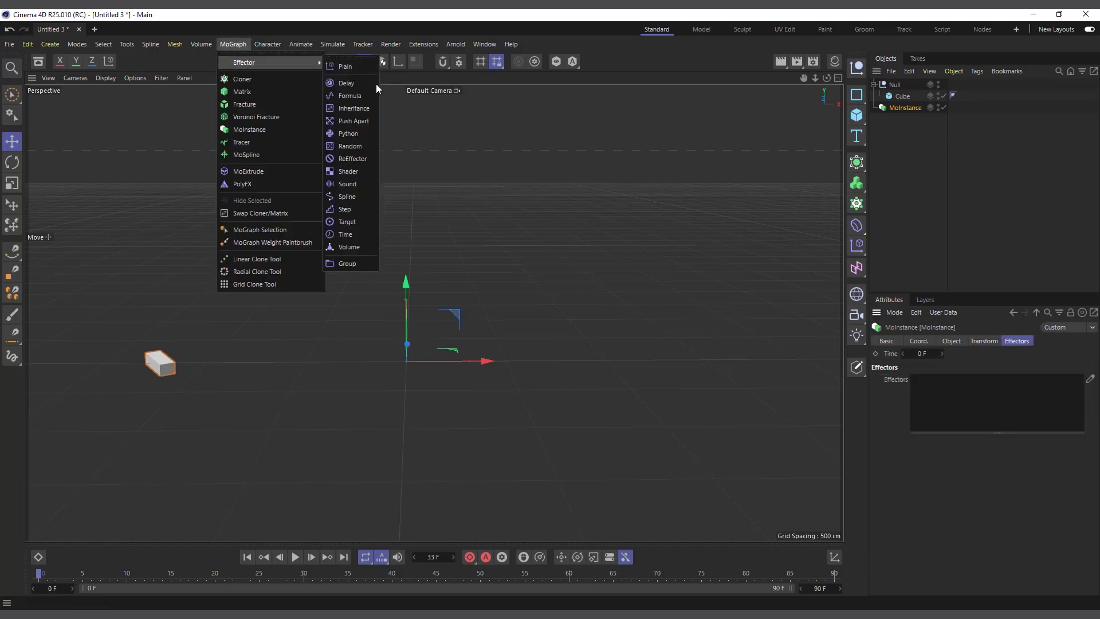
{"action": "left_click", "coordinate": [350, 146]}
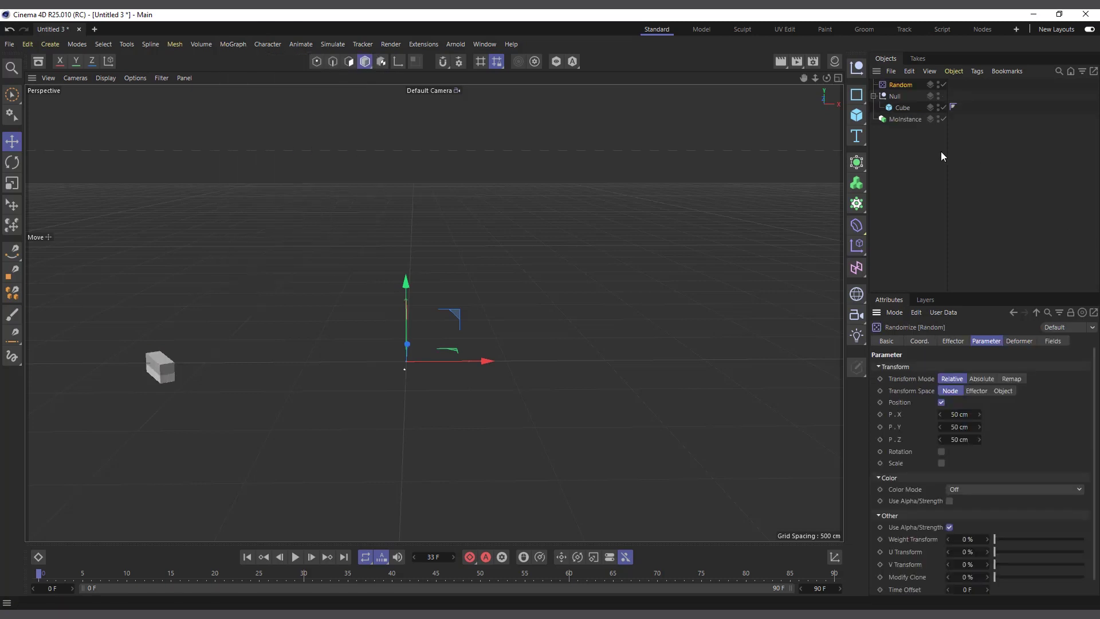
Preview the animation, return to frame 0, and delete the Random effector
{"action": "left_click", "coordinate": [296, 557]}
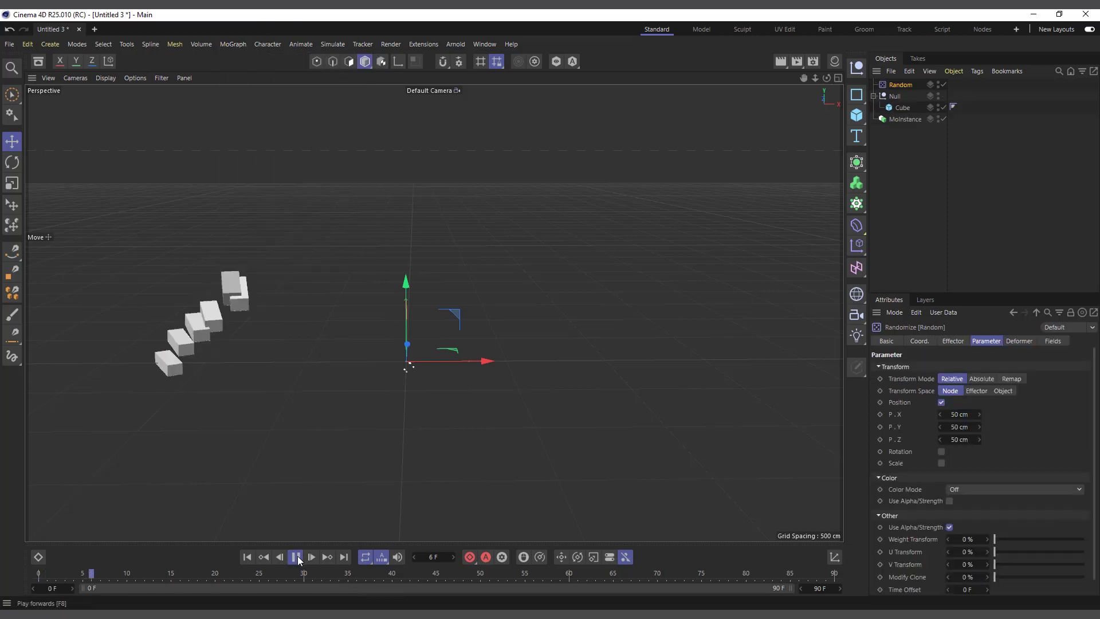
{"action": "left_click", "coordinate": [295, 557]}
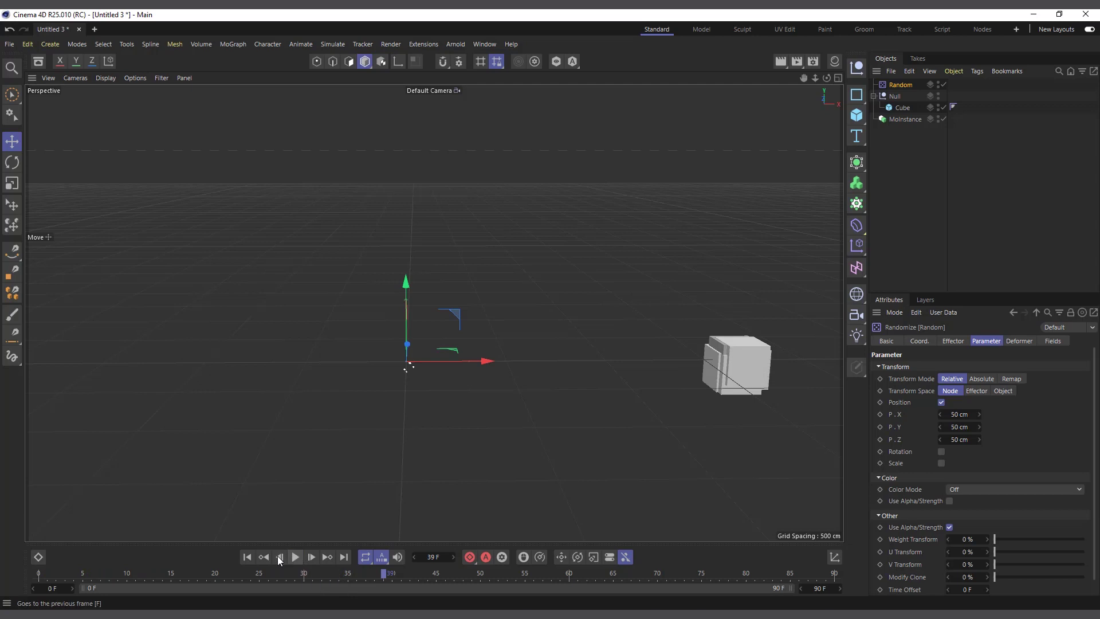
{"action": "left_click", "coordinate": [248, 558]}
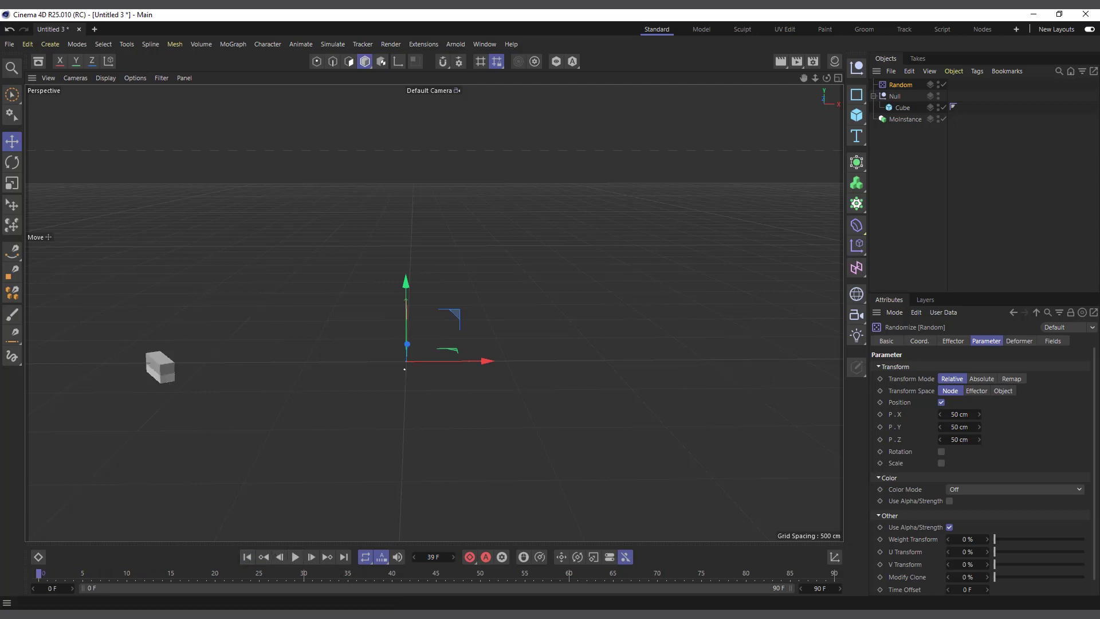
{"action": "key", "text": "Delete"}
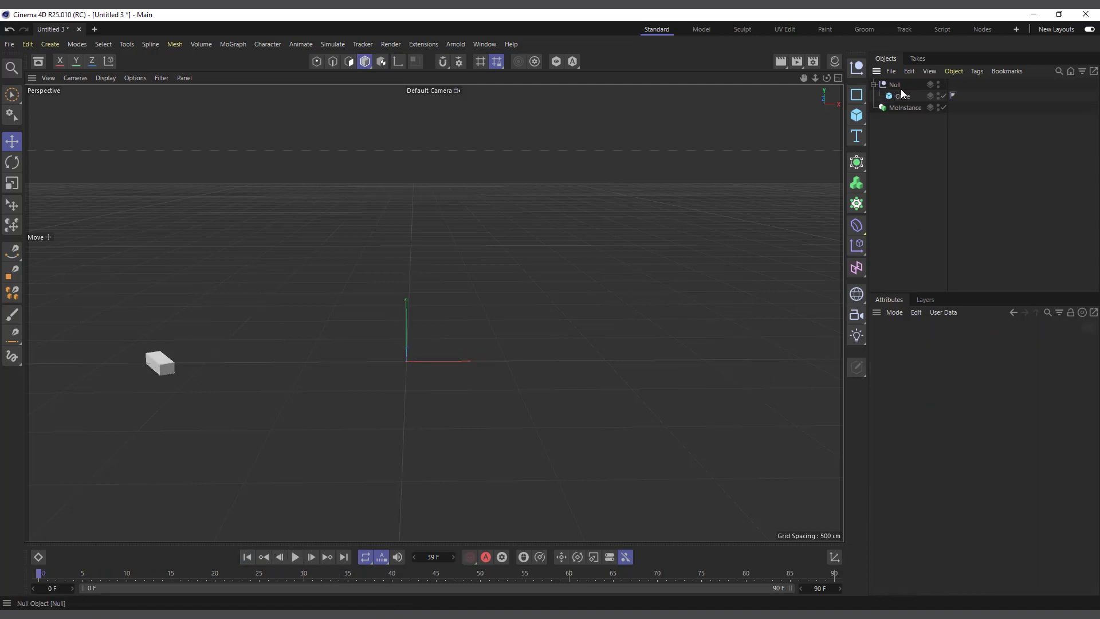
Play the animation briefly, then rewind to the first frame
{"action": "left_click", "coordinate": [295, 557]}
{"action": "left_click", "coordinate": [296, 557]}
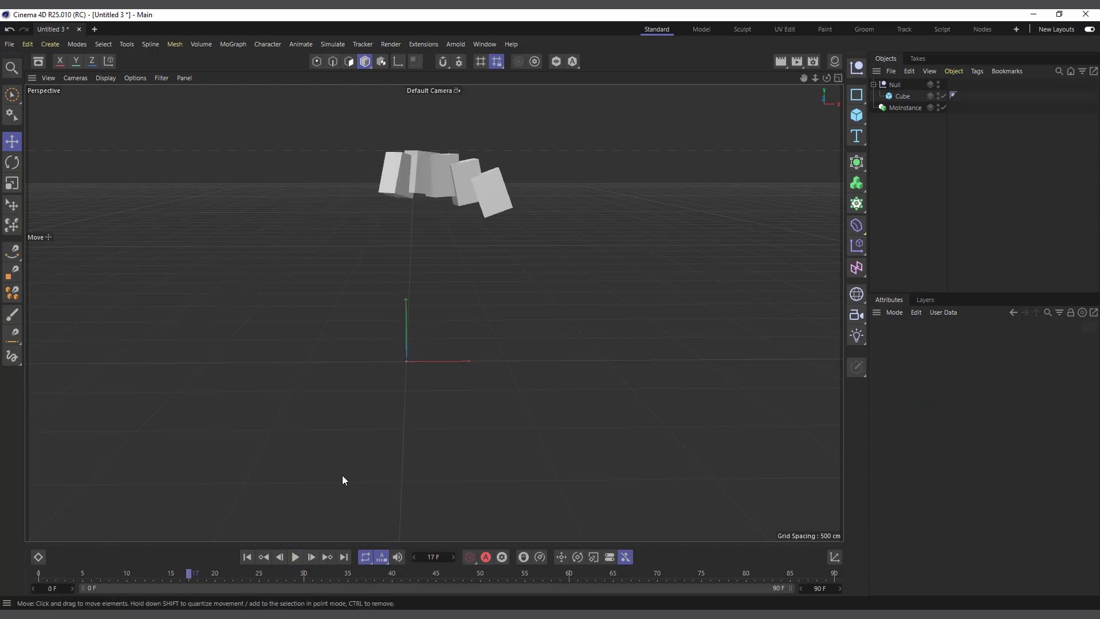
{"action": "left_click", "coordinate": [247, 557]}
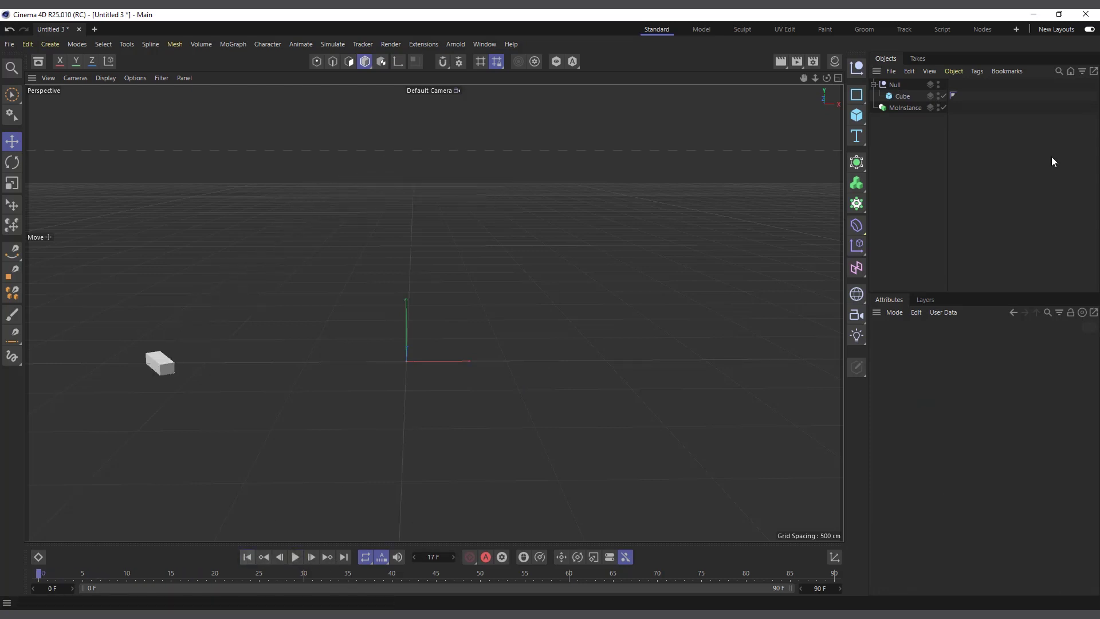
Switch off MoInstance's editor and render visibility, then select the Null
{"action": "left_click", "coordinate": [906, 107]}
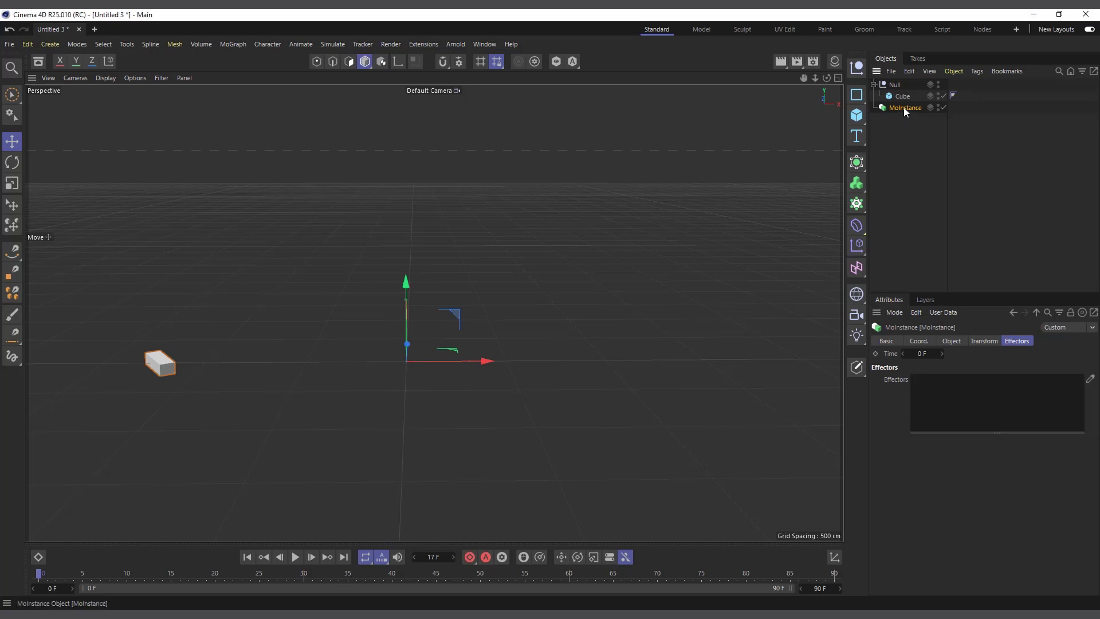
{"action": "left_click", "coordinate": [938, 106]}
{"action": "left_click", "coordinate": [938, 105]}
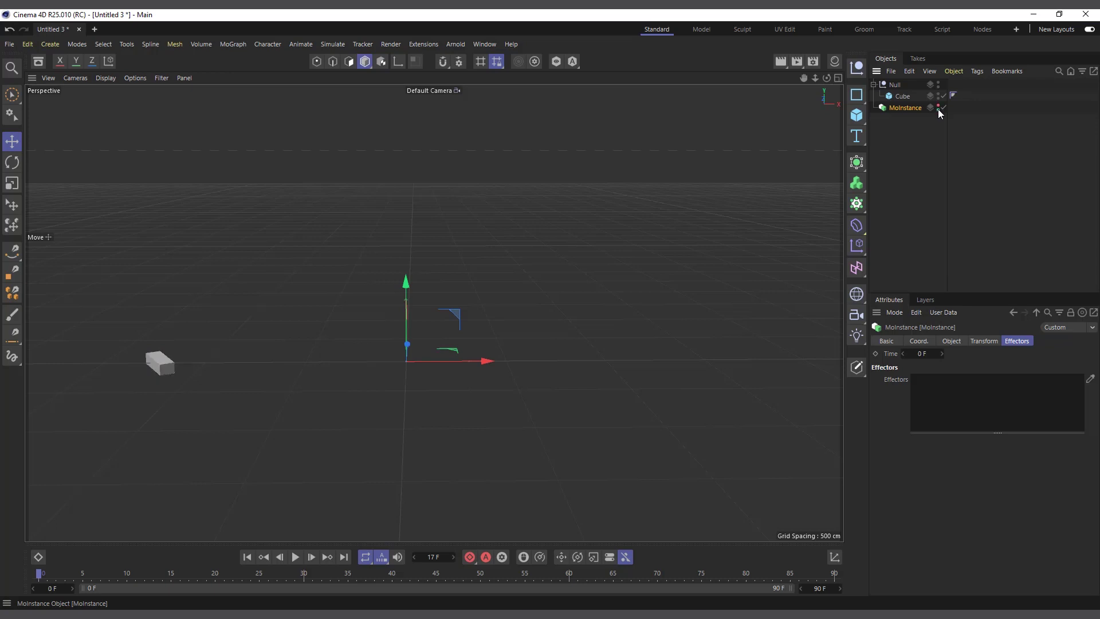
{"action": "left_click", "coordinate": [895, 84]}
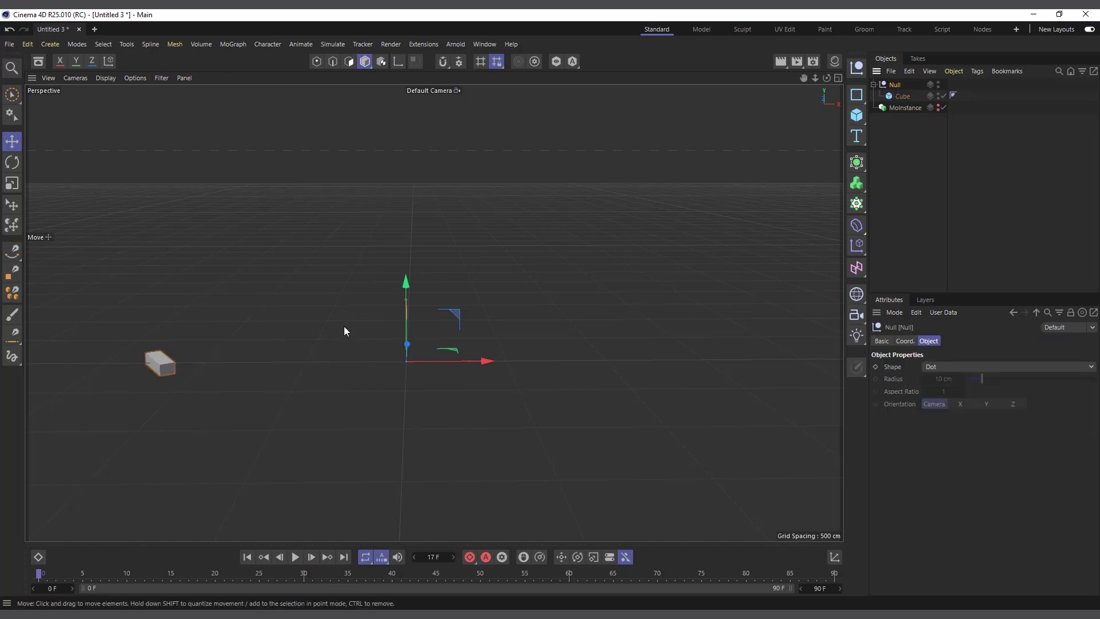
Add a Cloner and place the Null with its cube inside it
{"action": "left_click", "coordinate": [222, 46]}
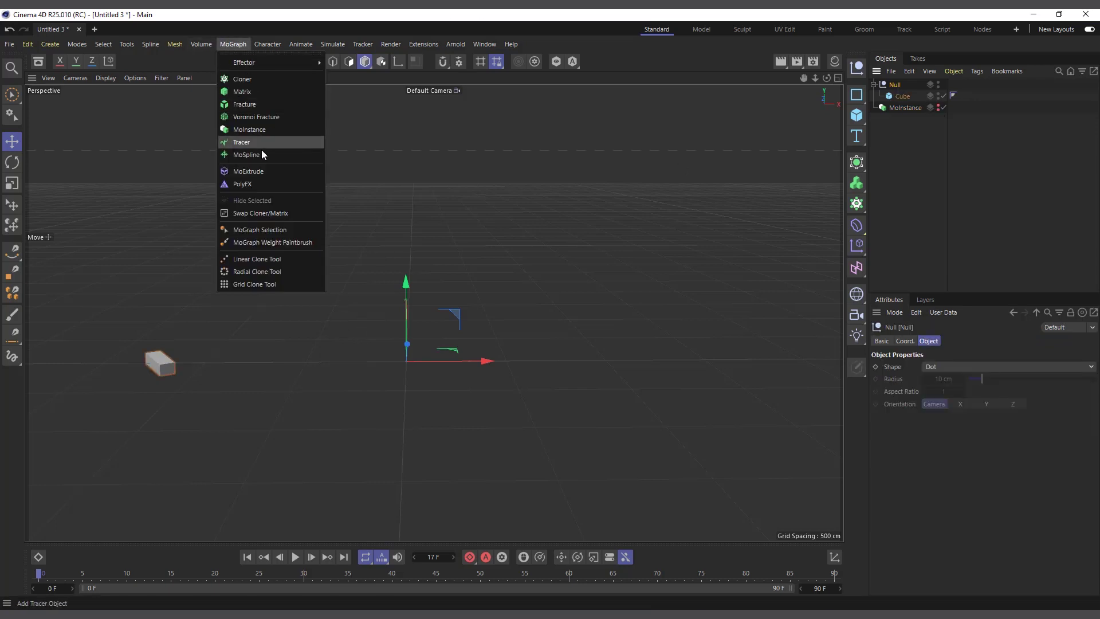
{"action": "left_click", "coordinate": [247, 76]}
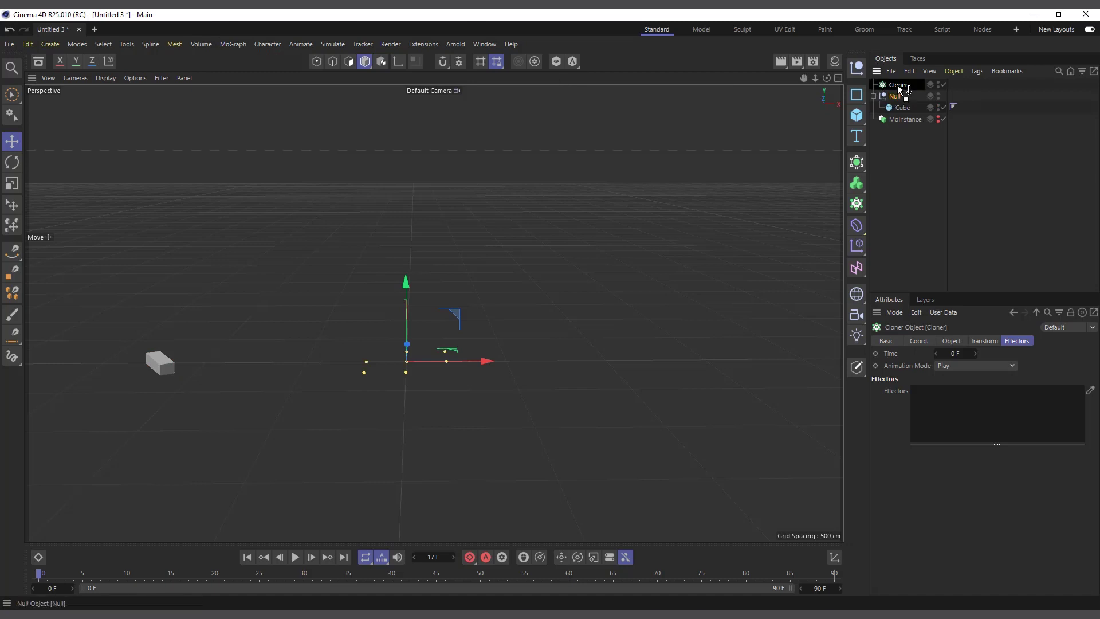
{"action": "left_click_drag", "start_coordinate": [898, 86], "coordinate": [898, 86]}
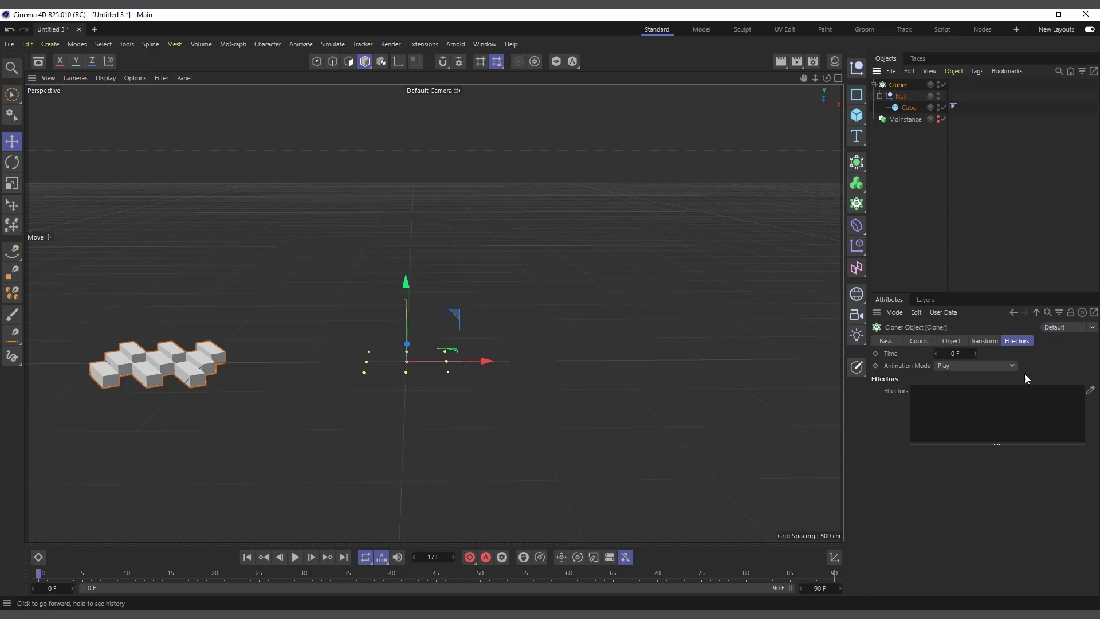
Set the Cloner to Linear mode with P.Y spacing of 0 cm
{"action": "left_click", "coordinate": [952, 342]}
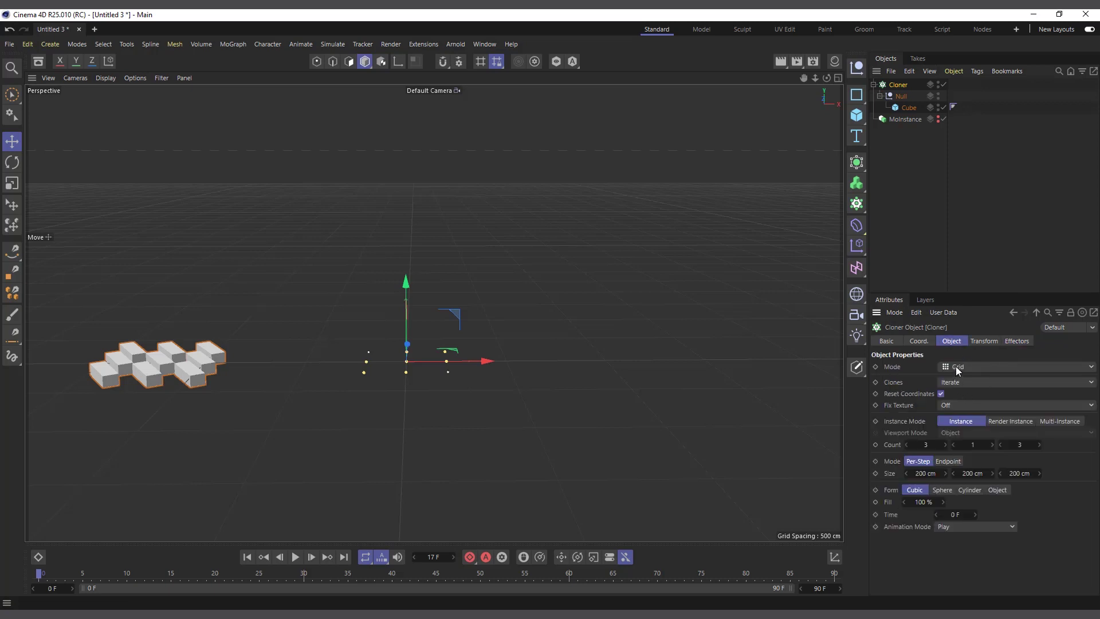
{"action": "left_click", "coordinate": [956, 368]}
{"action": "left_click", "coordinate": [958, 393]}
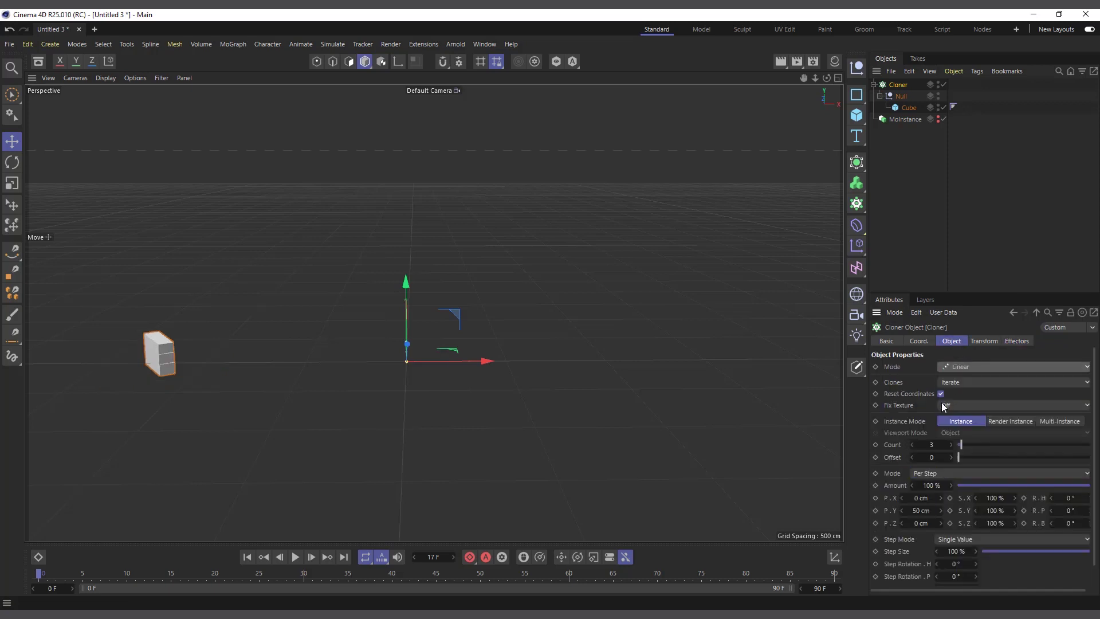
{"action": "left_click", "coordinate": [920, 511]}
{"action": "type", "text": "0"}
{"action": "key", "text": "Return"}
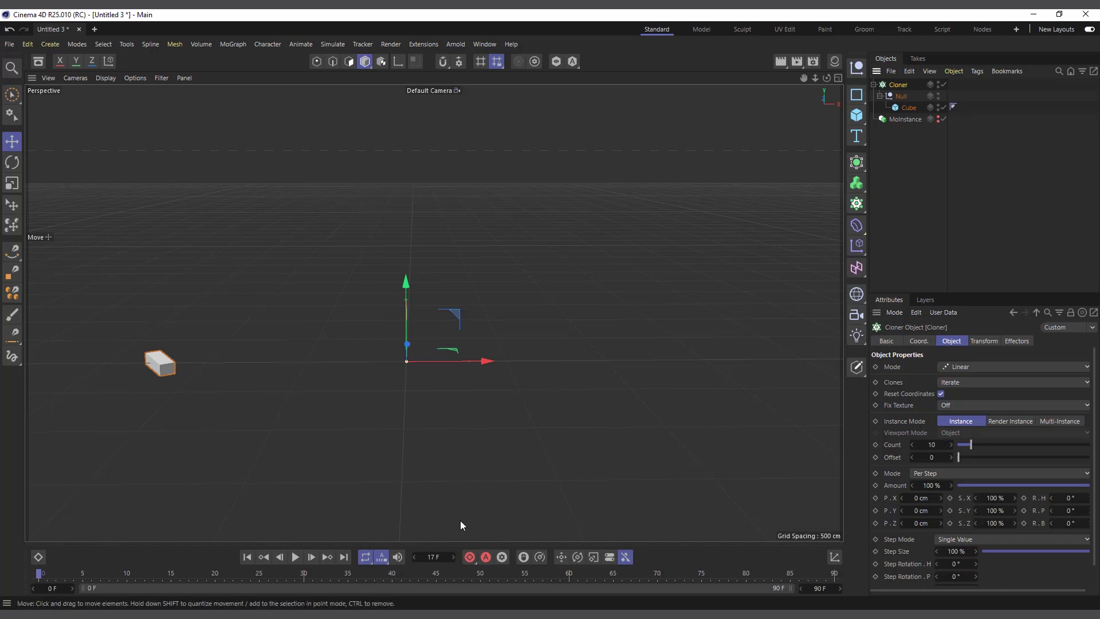
Play the animation to preview the linear clones
{"action": "left_click", "coordinate": [295, 557]}
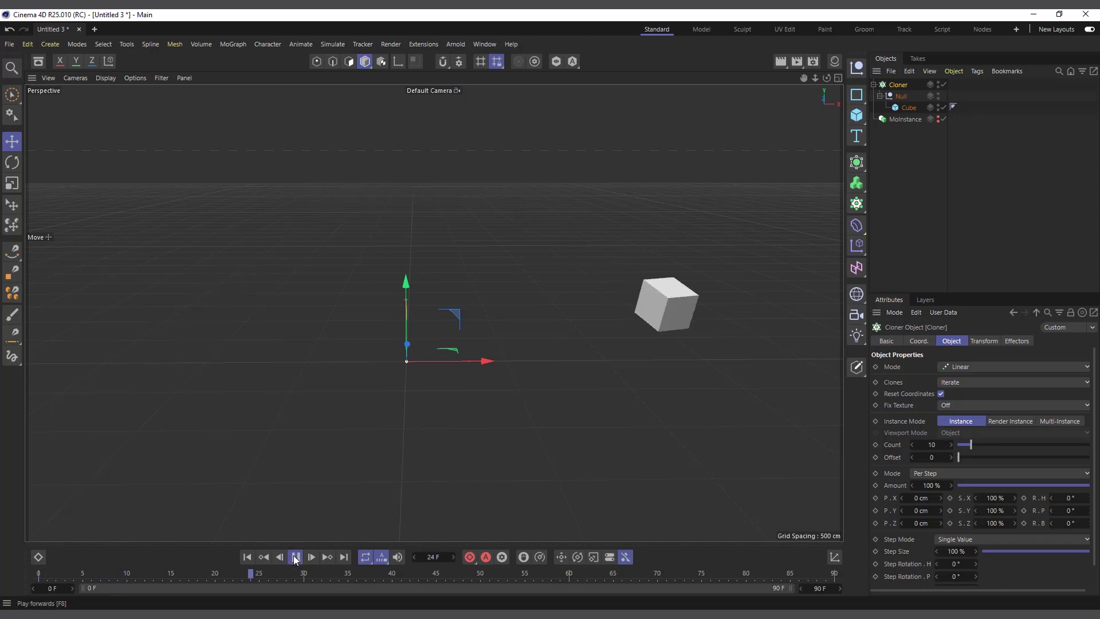
{"action": "left_click", "coordinate": [295, 557]}
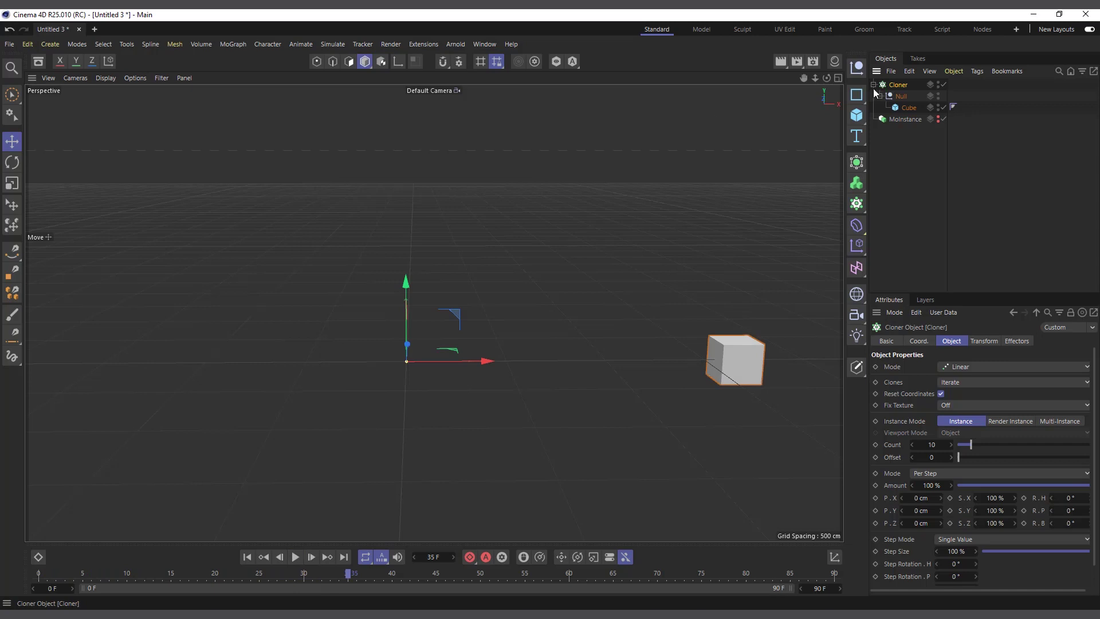
{"action": "left_click", "coordinate": [235, 44]}
Add a Step effector with Scale unchecked and Time Offset 29 F, then rewind
{"action": "mouse_move", "coordinate": [248, 64]}
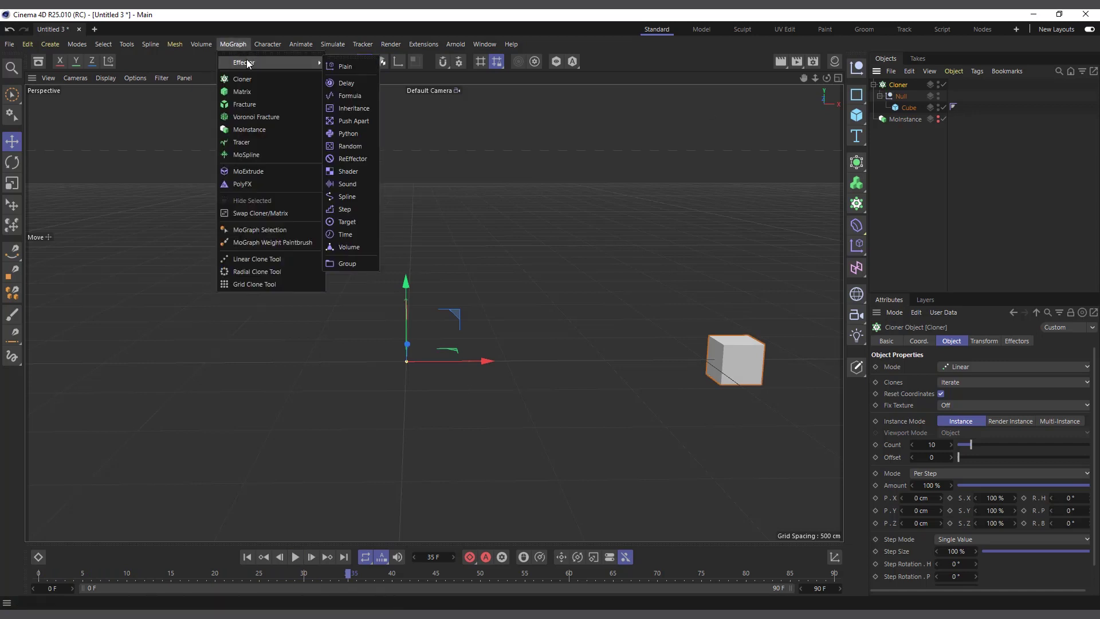
{"action": "left_click", "coordinate": [350, 209]}
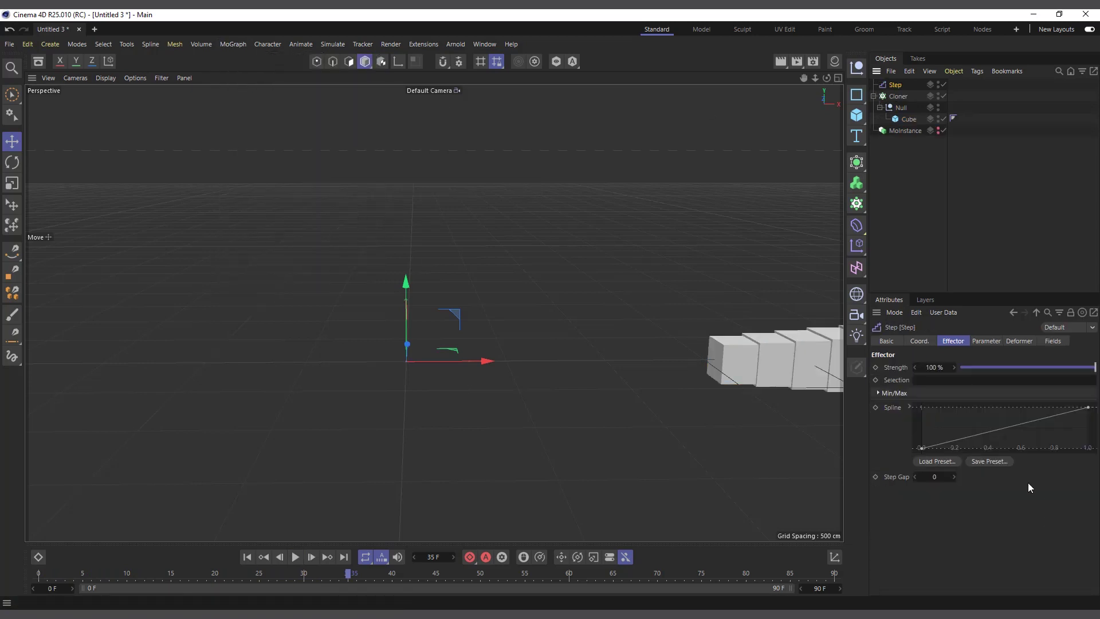
{"action": "left_click", "coordinate": [987, 342]}
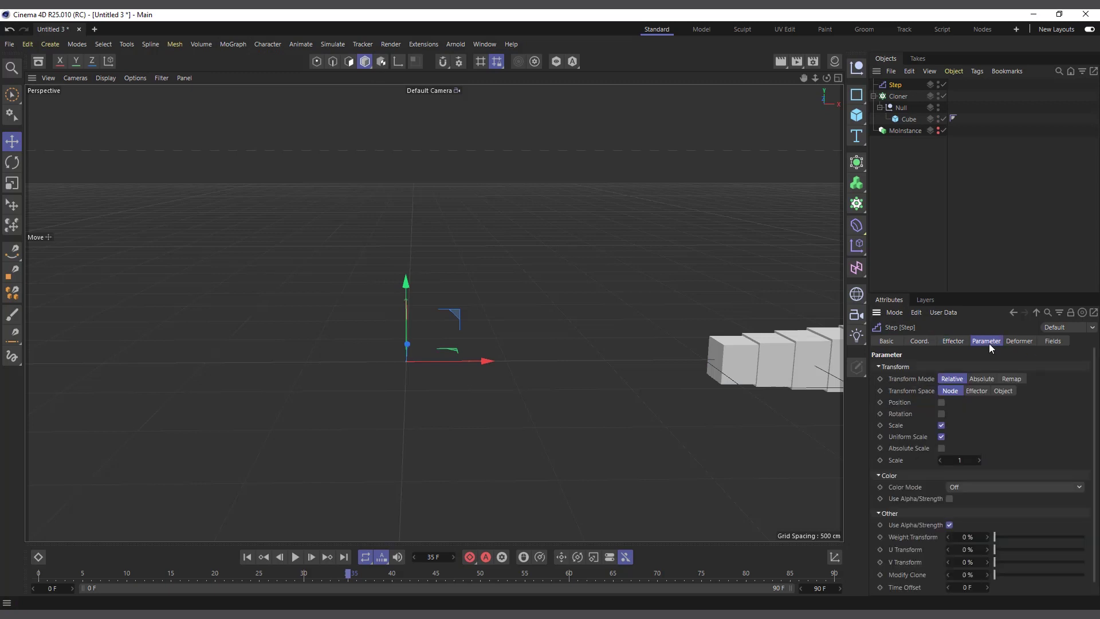
{"action": "left_click", "coordinate": [941, 425]}
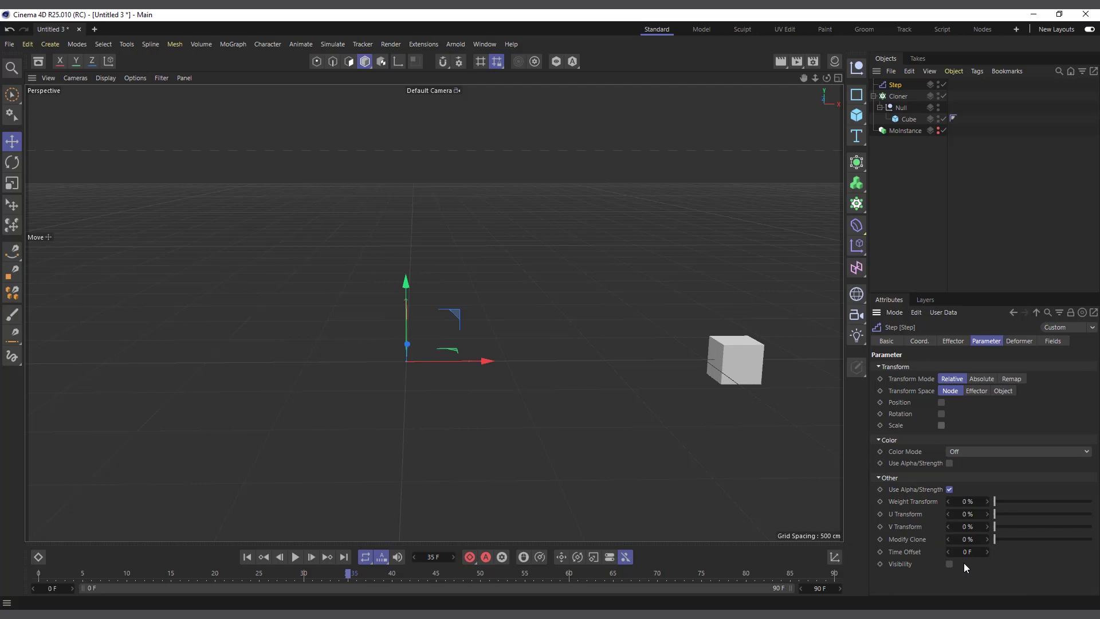
{"action": "mouse_move", "coordinate": [967, 553]}
{"action": "left_mouse_down"}
{"action": "mouse_move", "coordinate": [1040, 553]}
{"action": "mouse_move", "coordinate": [1012, 553]}
{"action": "left_mouse_up"}
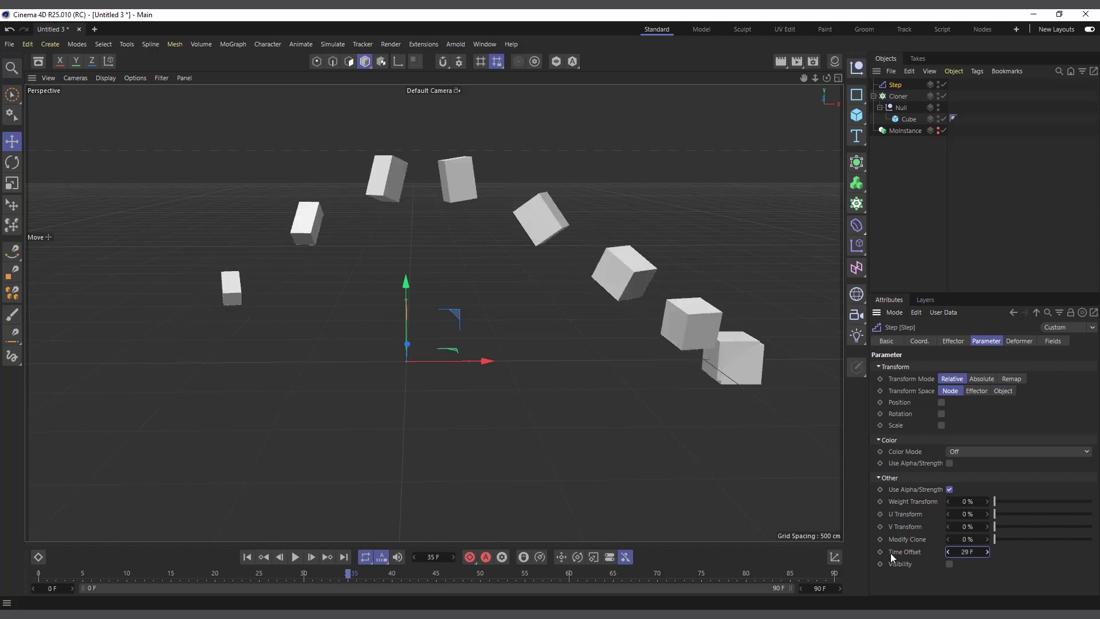
{"action": "left_click", "coordinate": [247, 557]}
{"action": "left_click", "coordinate": [296, 559]}
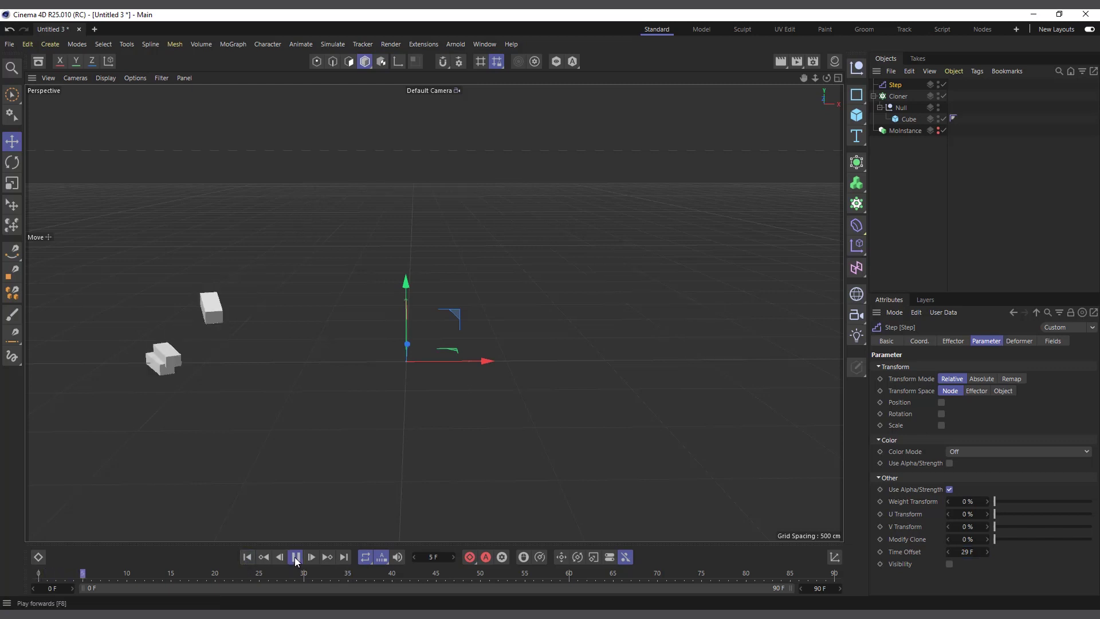